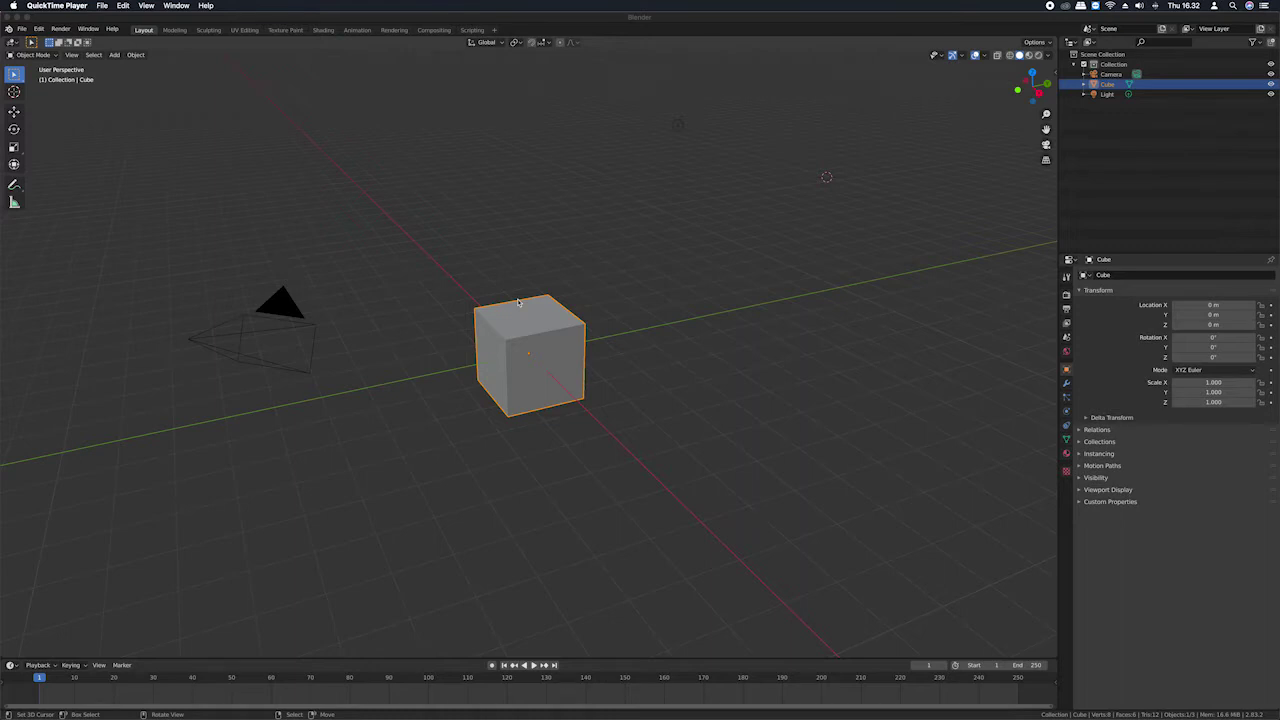
Orbit the viewport around the default cube, camera and light to see them from a new angle.
{"action": "scroll", "coordinate": [588, 316], "scroll_direction": "up", "scroll_amount": 5}
{"action": "scroll", "coordinate": [590, 315], "scroll_direction": "down", "scroll_amount": 5}
{"action": "scroll", "coordinate": [593, 316], "scroll_direction": "down", "scroll_amount": 3}
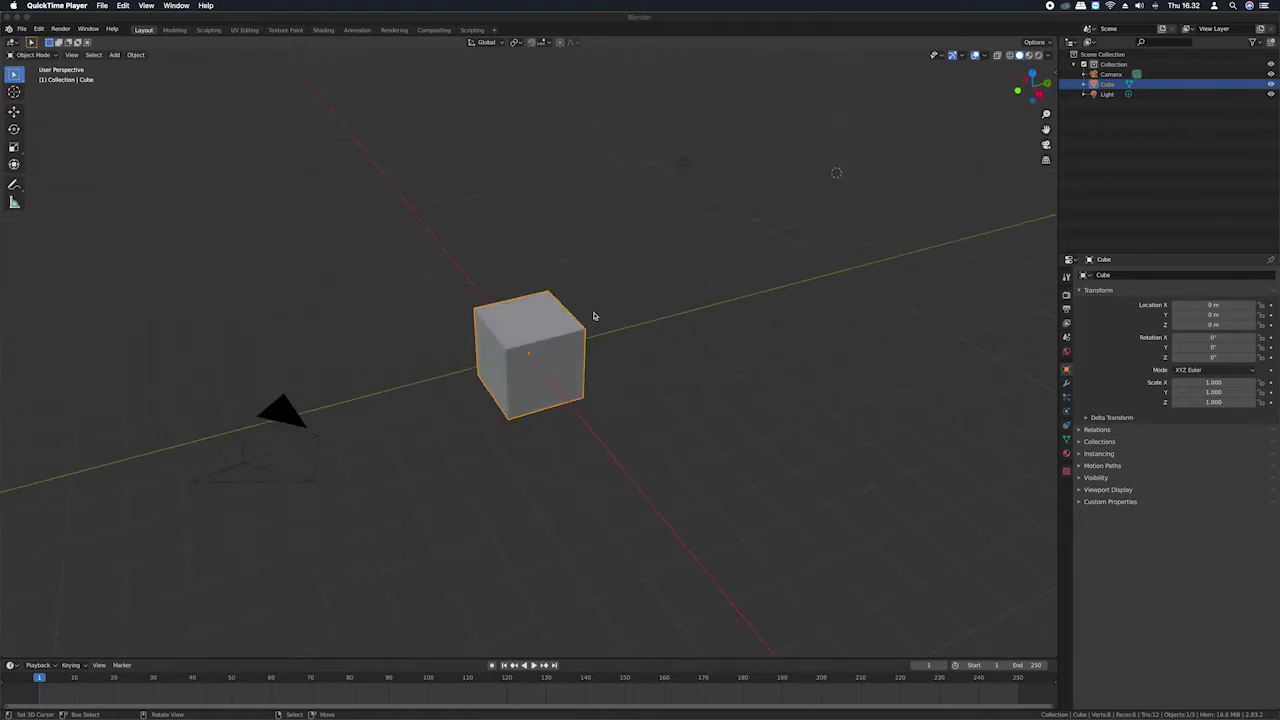
{"action": "scroll", "coordinate": [605, 315], "scroll_direction": "right", "scroll_amount": 3}
{"action": "scroll", "coordinate": [610, 315], "scroll_direction": "left", "scroll_amount": 3}
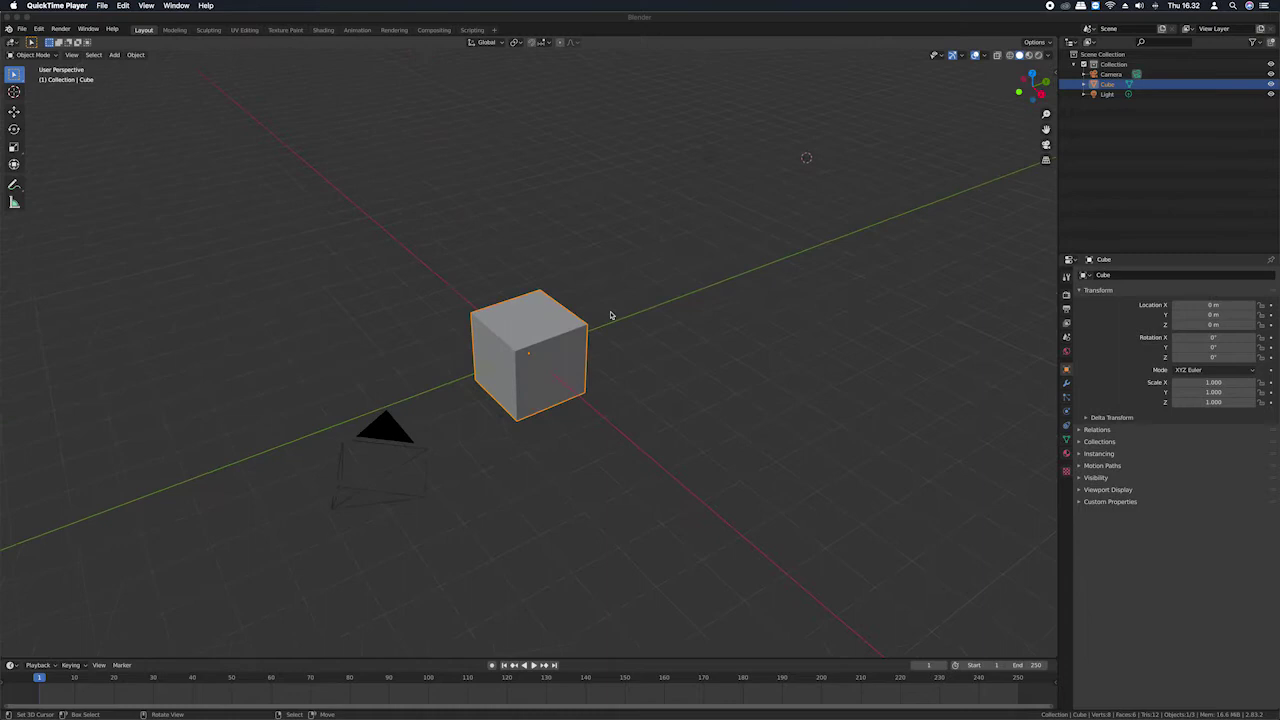
{"action": "scroll", "coordinate": [610, 315], "scroll_direction": "down", "scroll_amount": 3}
{"action": "scroll", "coordinate": [610, 315], "scroll_direction": "up", "scroll_amount": 3}
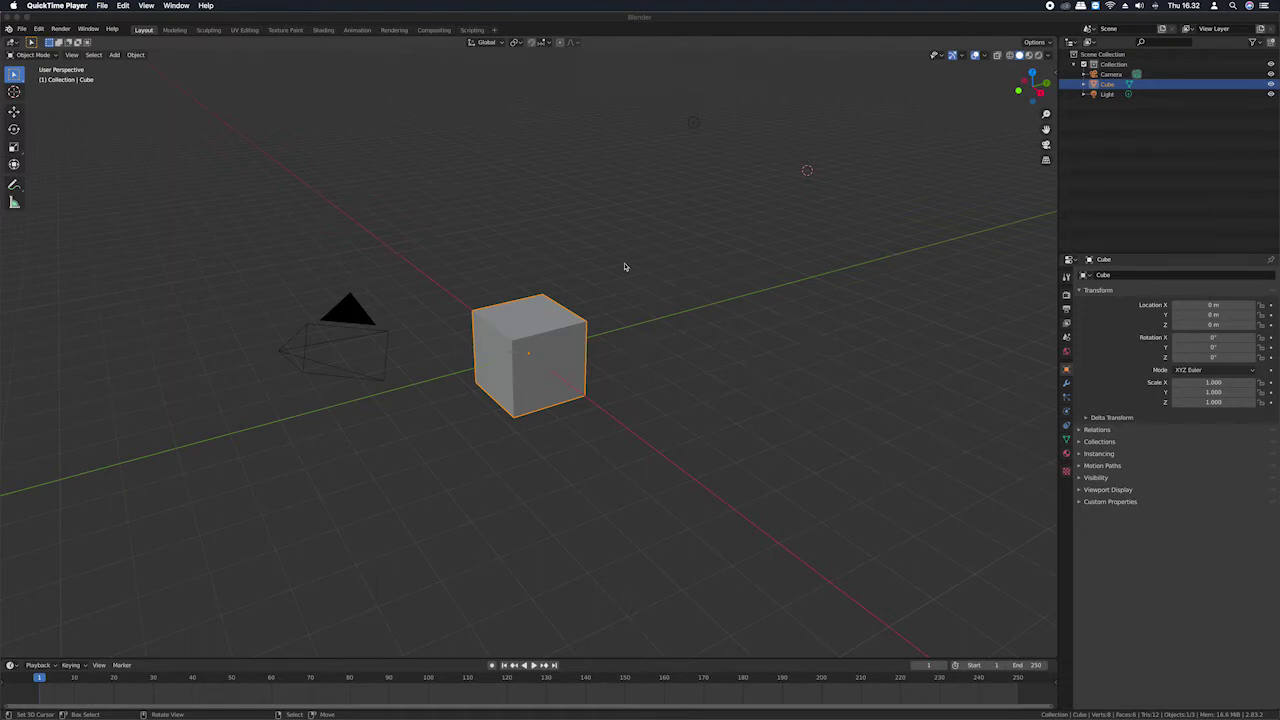
{"action": "middle_click_drag", "start_coordinate": [583, 327], "coordinate": [603, 326]}
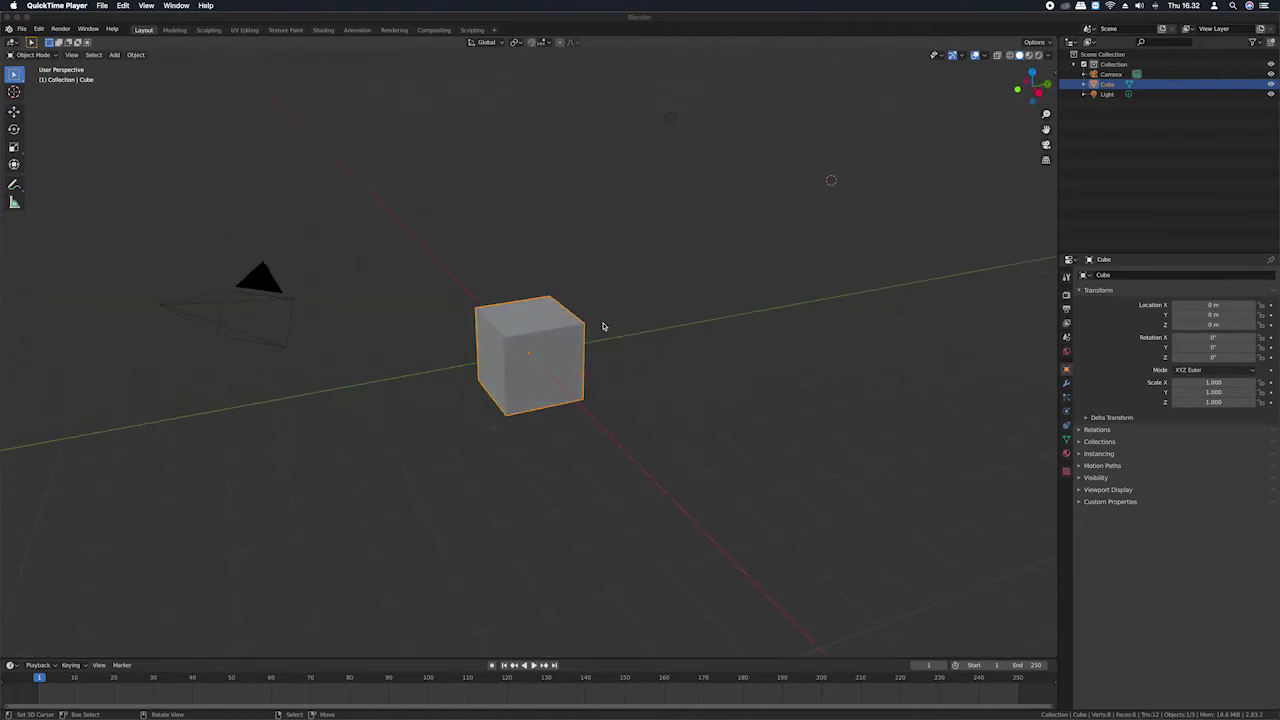
{"action": "middle_click_drag", "start_coordinate": [603, 326], "coordinate": [603, 324]}
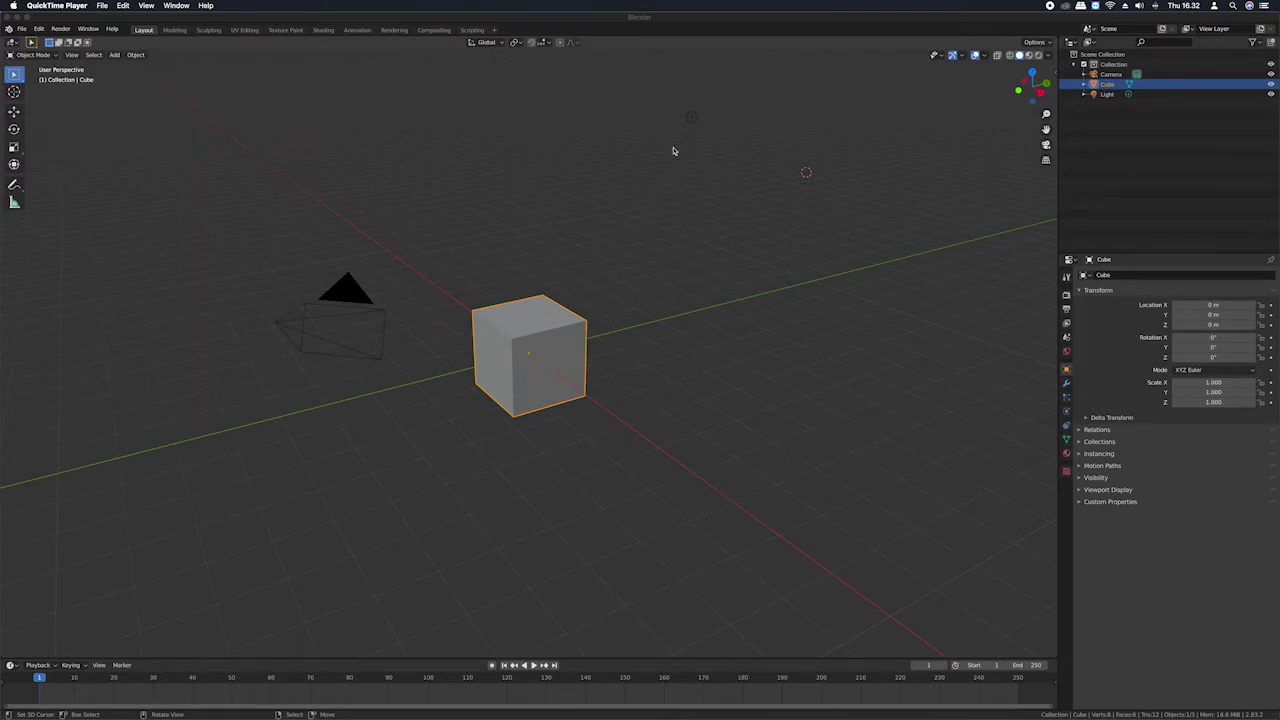
Alternate selecting the Light and Camera, ending on the Light, and set the 3D cursor on the cube's top.
{"action": "left_click", "coordinate": [692, 121]}
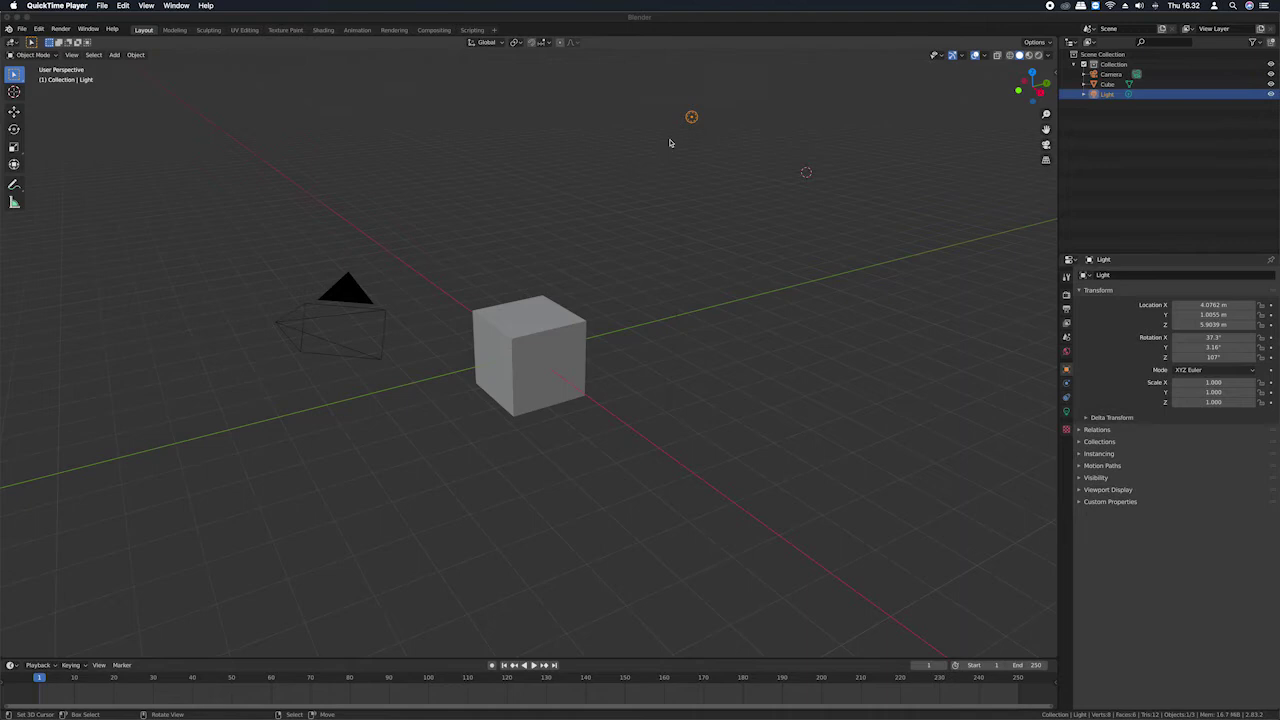
{"action": "left_click", "coordinate": [353, 290]}
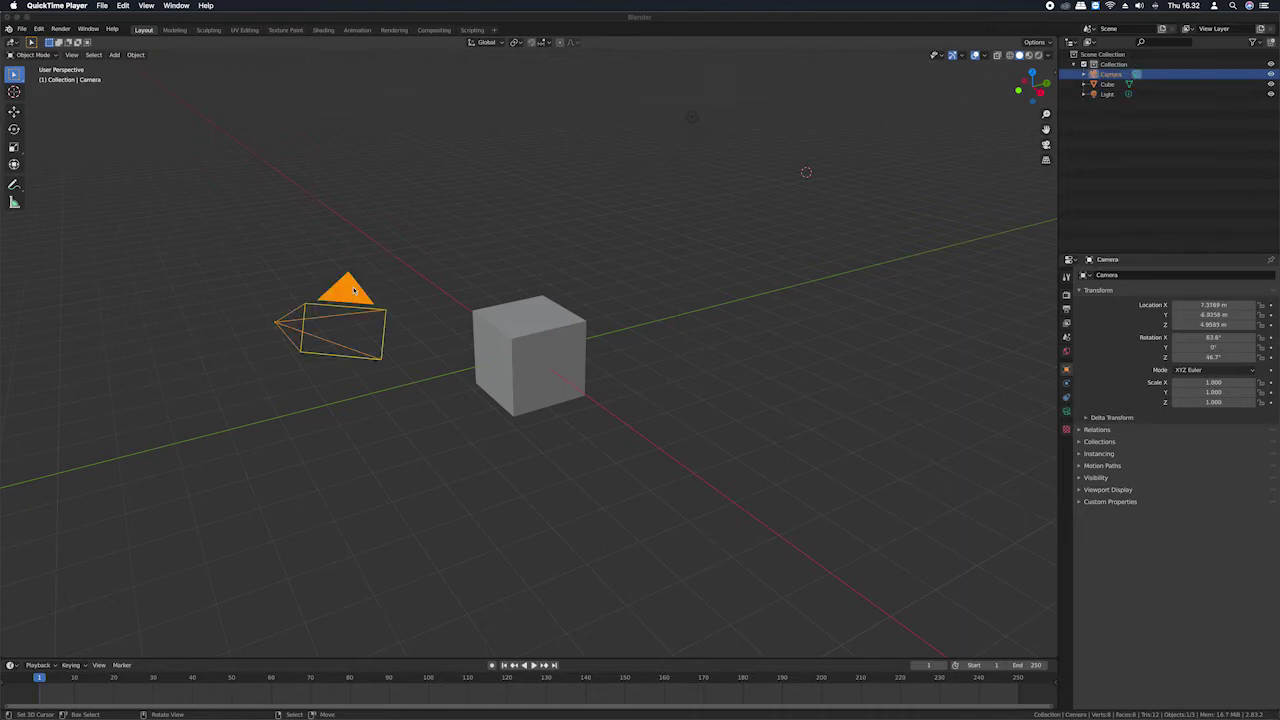
{"action": "left_click", "coordinate": [690, 120]}
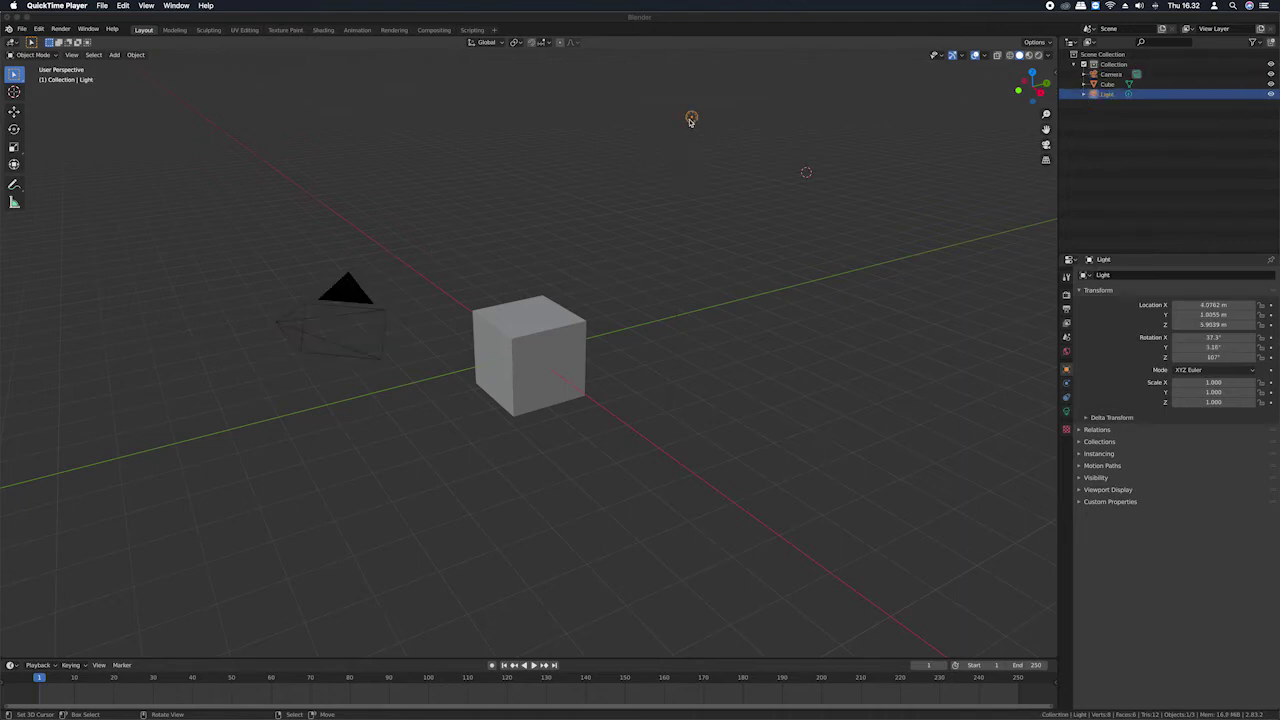
{"action": "left_click", "coordinate": [362, 292]}
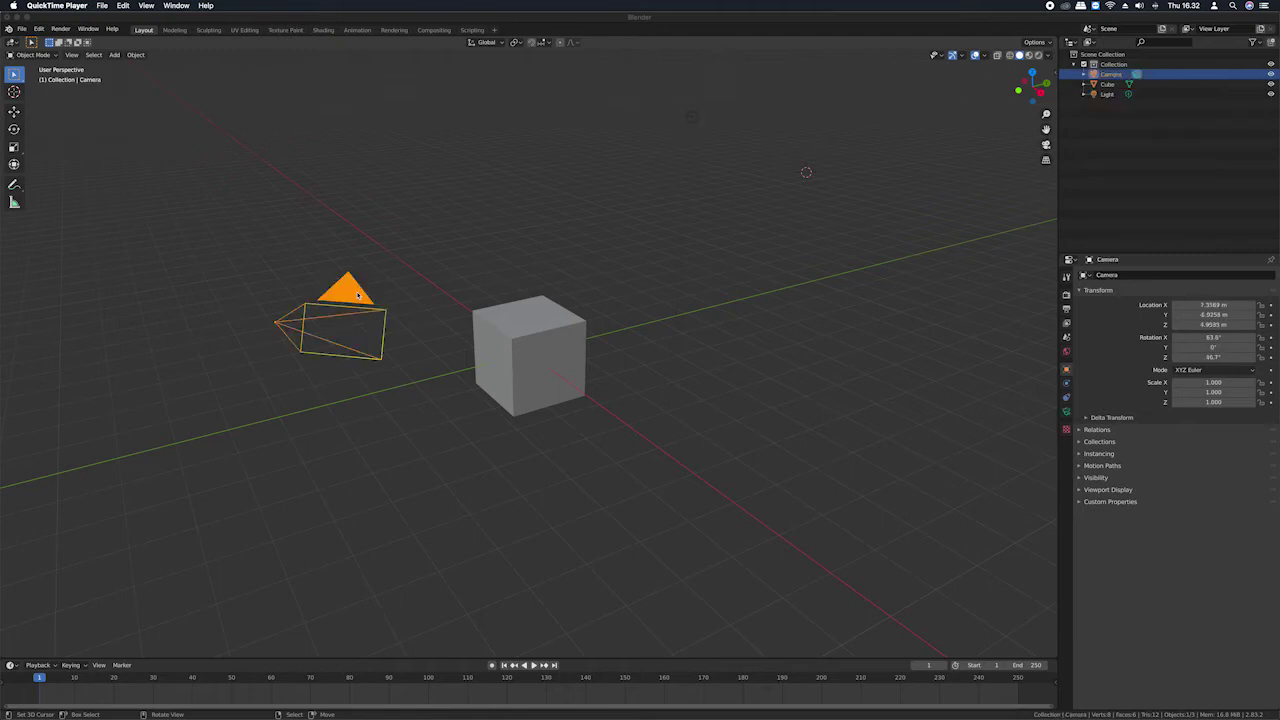
{"action": "left_click", "coordinate": [692, 119]}
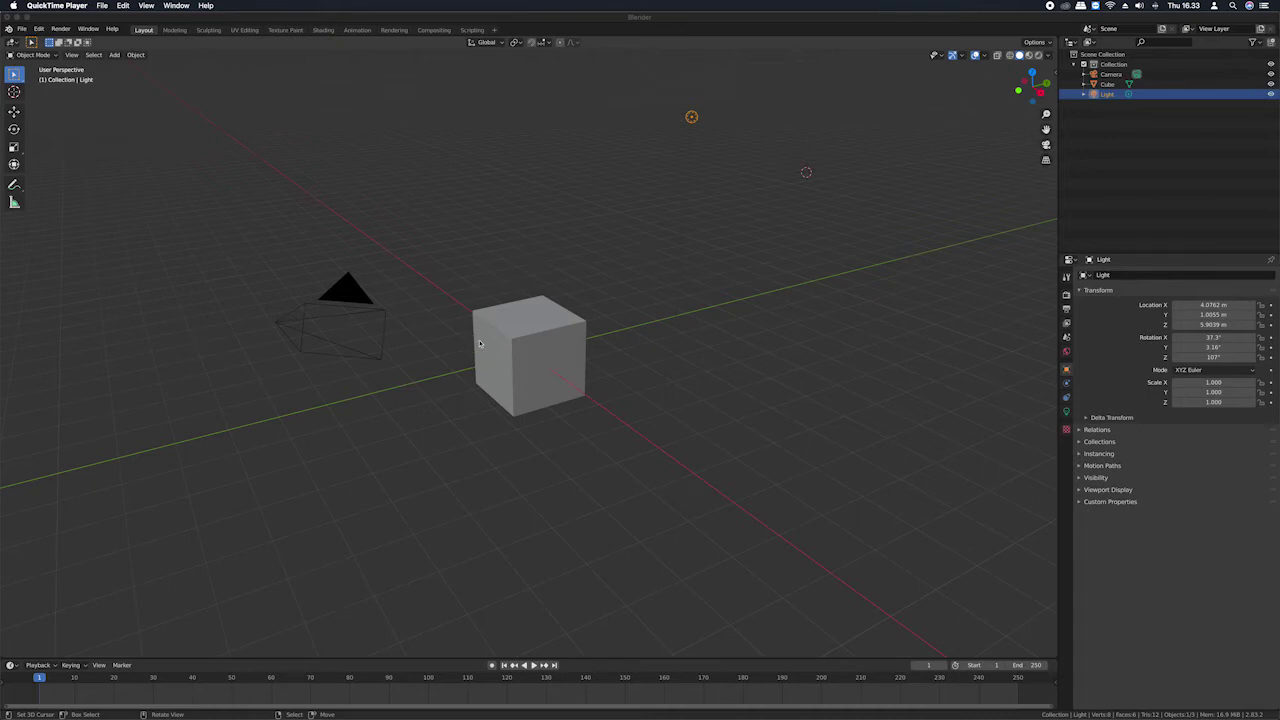
{"action": "right_click", "coordinate": [536, 328], "text": "shift"}
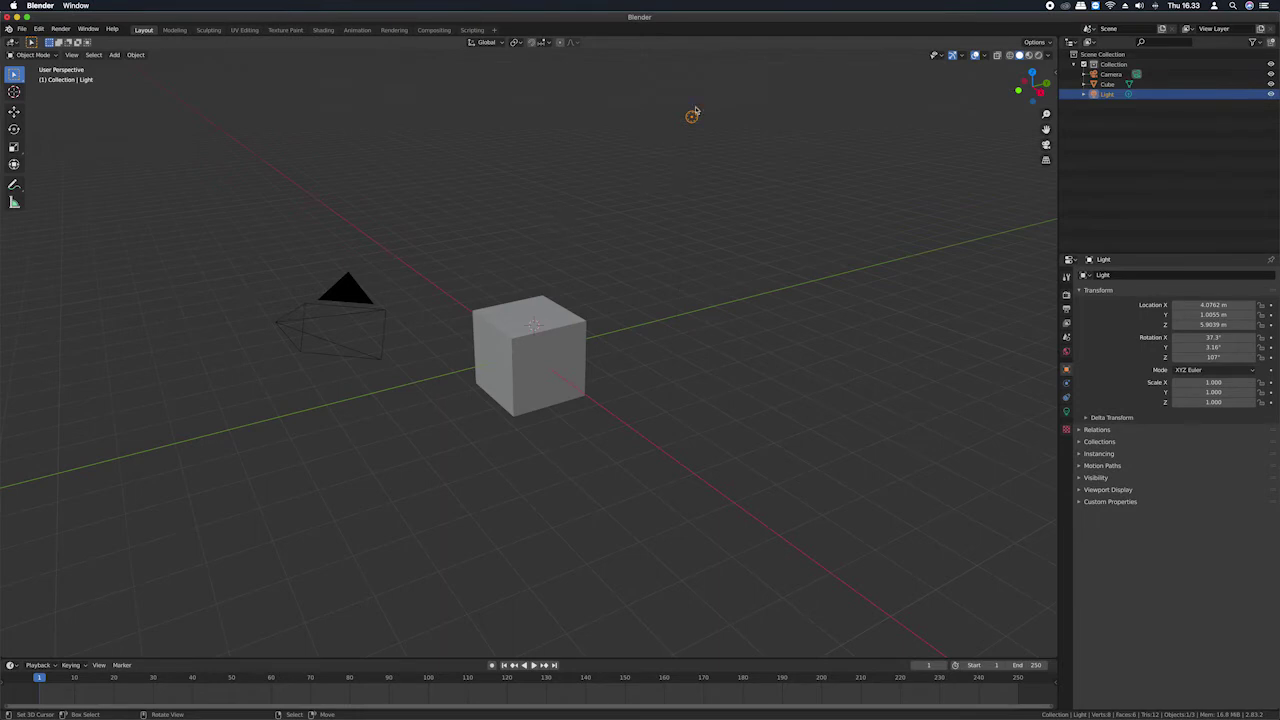
Render the frame with F12 and move the Blender Render window aside to view the grey cube.
{"action": "key", "text": "F12"}
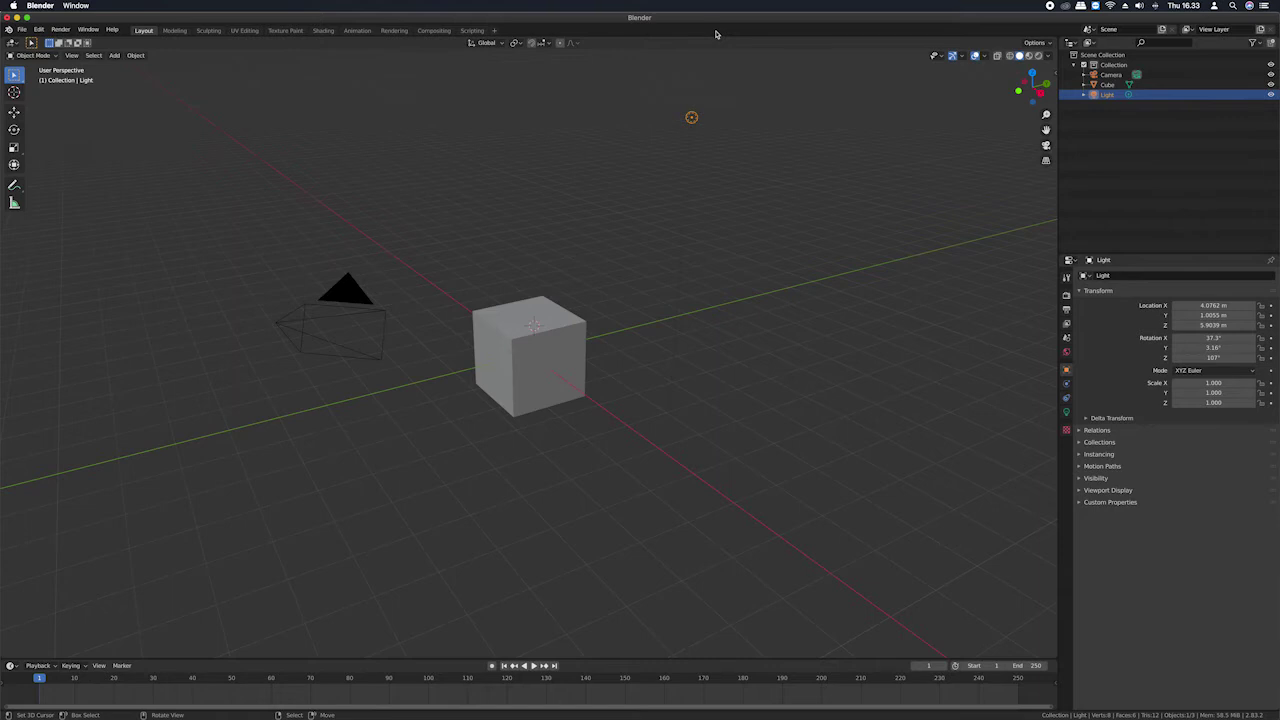
{"action": "key", "text": "F12"}
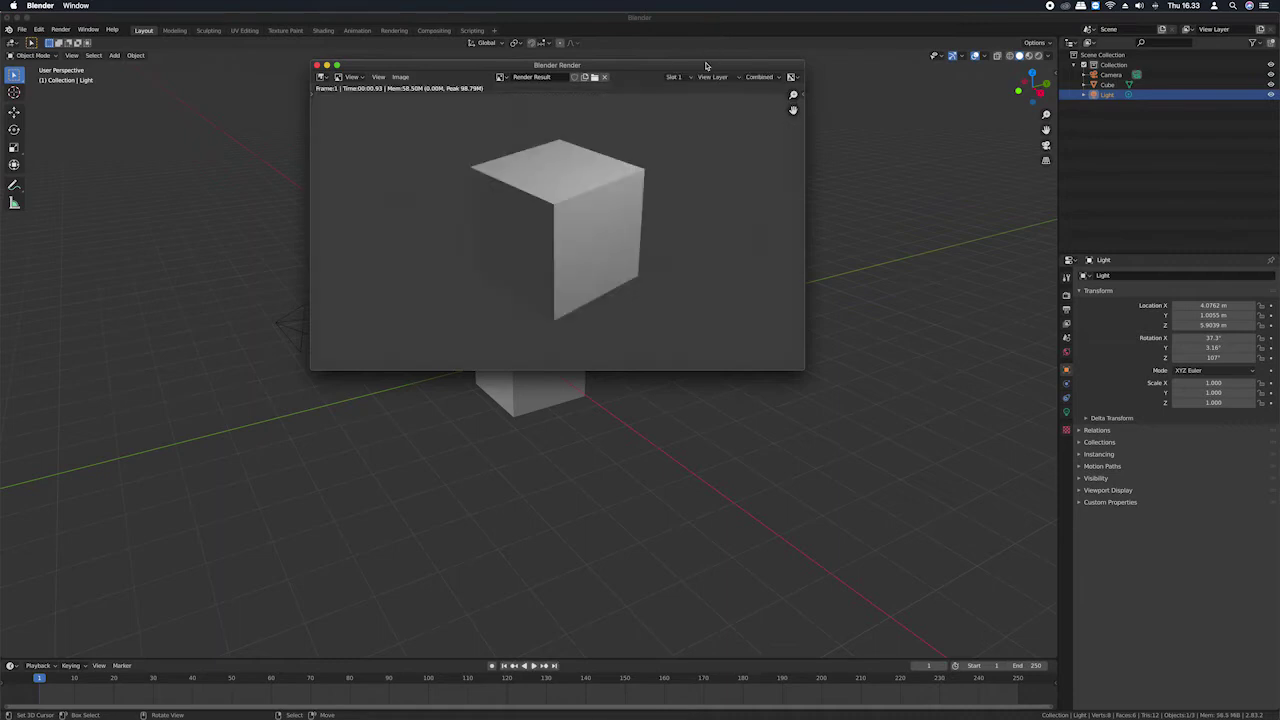
{"action": "left_click_drag", "start_coordinate": [706, 66], "coordinate": [716, 159]}
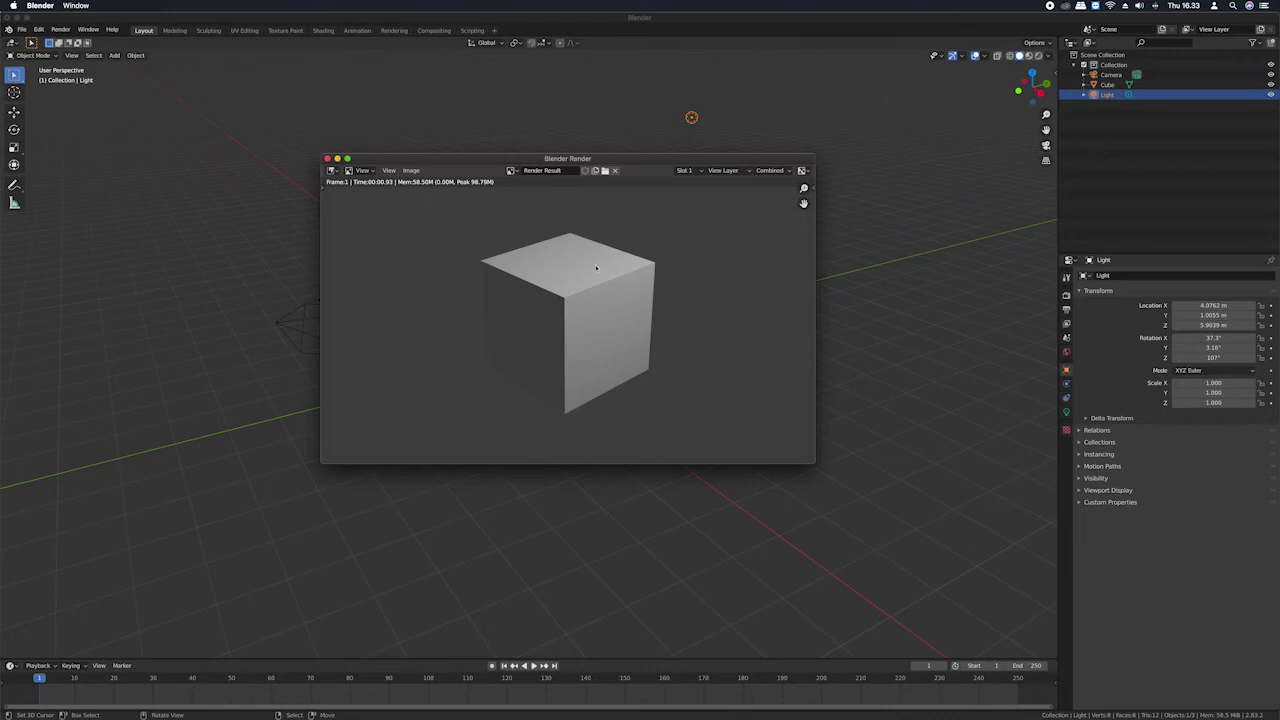
{"action": "left_click_drag", "start_coordinate": [640, 160], "coordinate": [980, 192]}
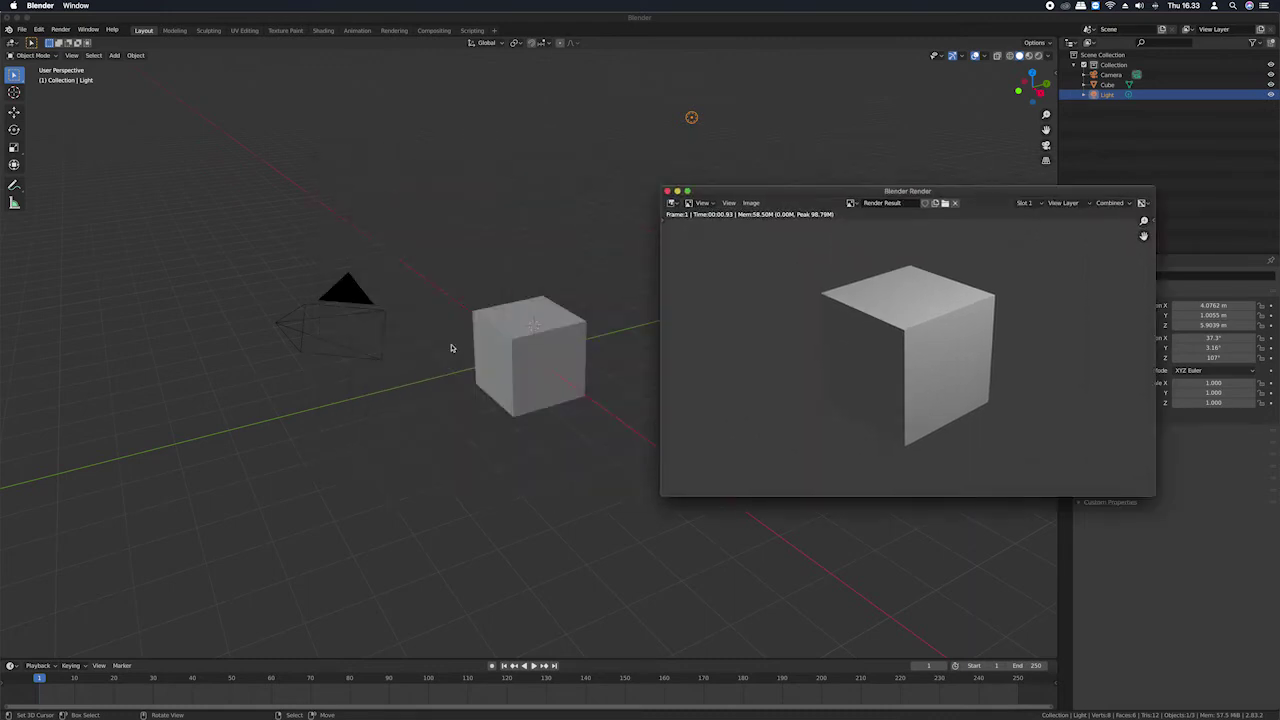
Close the render result window and toggle between Material Preview and Solid shading.
{"action": "left_click", "coordinate": [667, 191]}
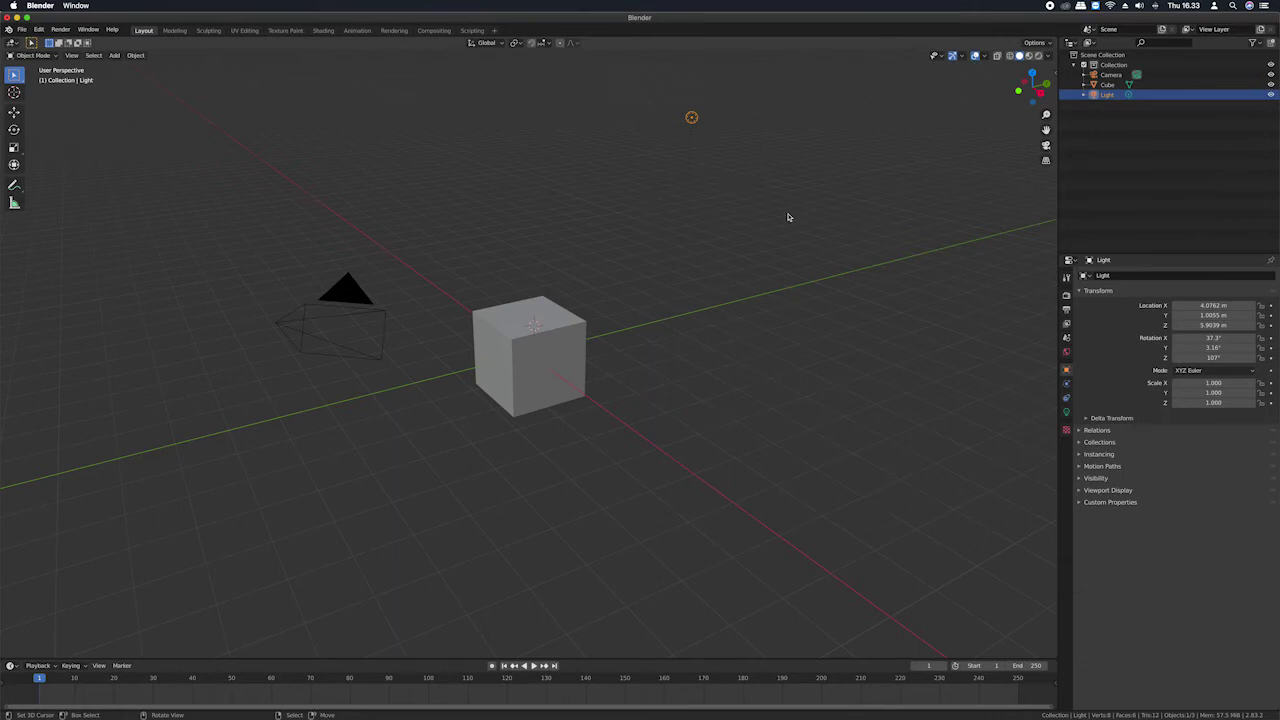
{"action": "left_click", "coordinate": [1028, 57]}
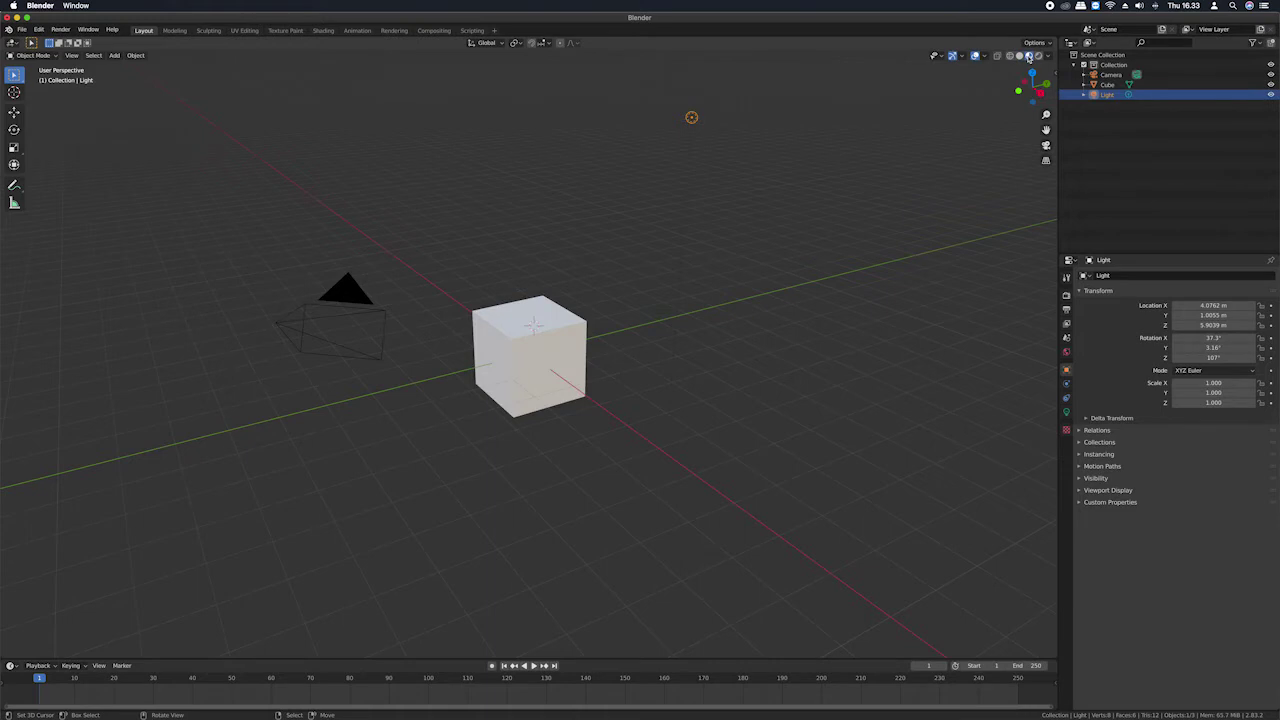
{"action": "left_click", "coordinate": [1020, 56]}
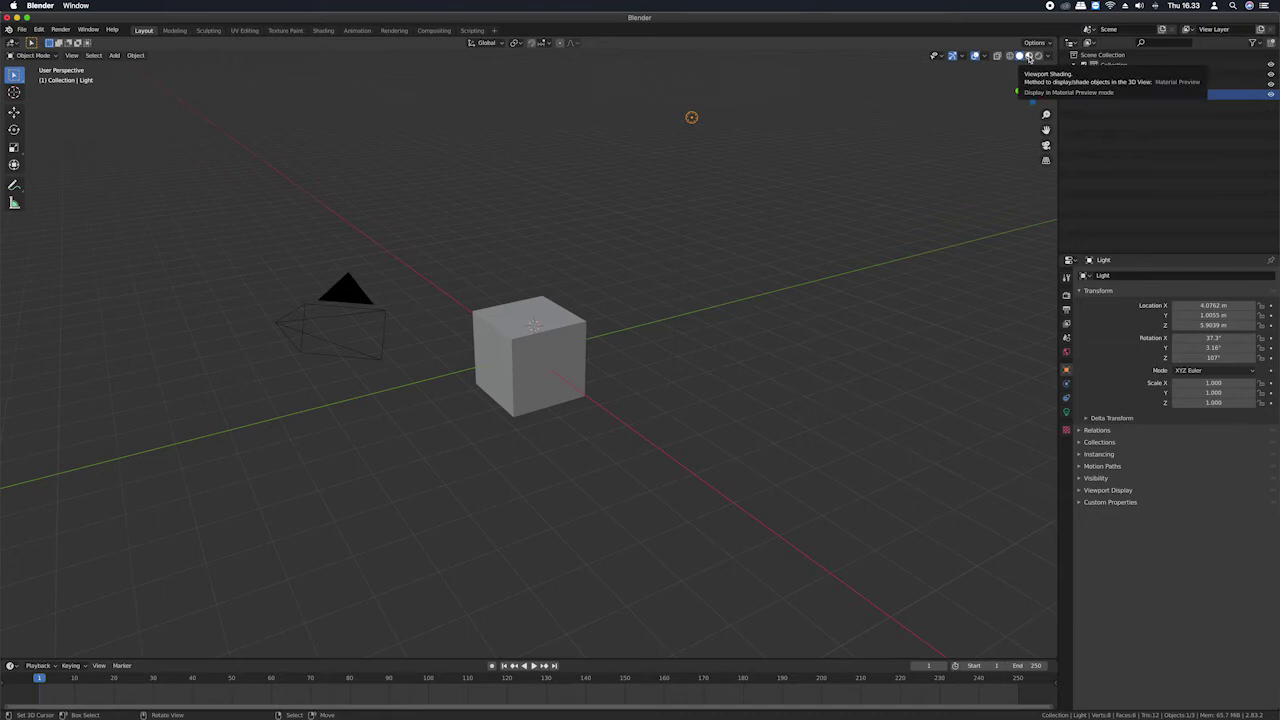
{"action": "left_click", "coordinate": [1029, 57]}
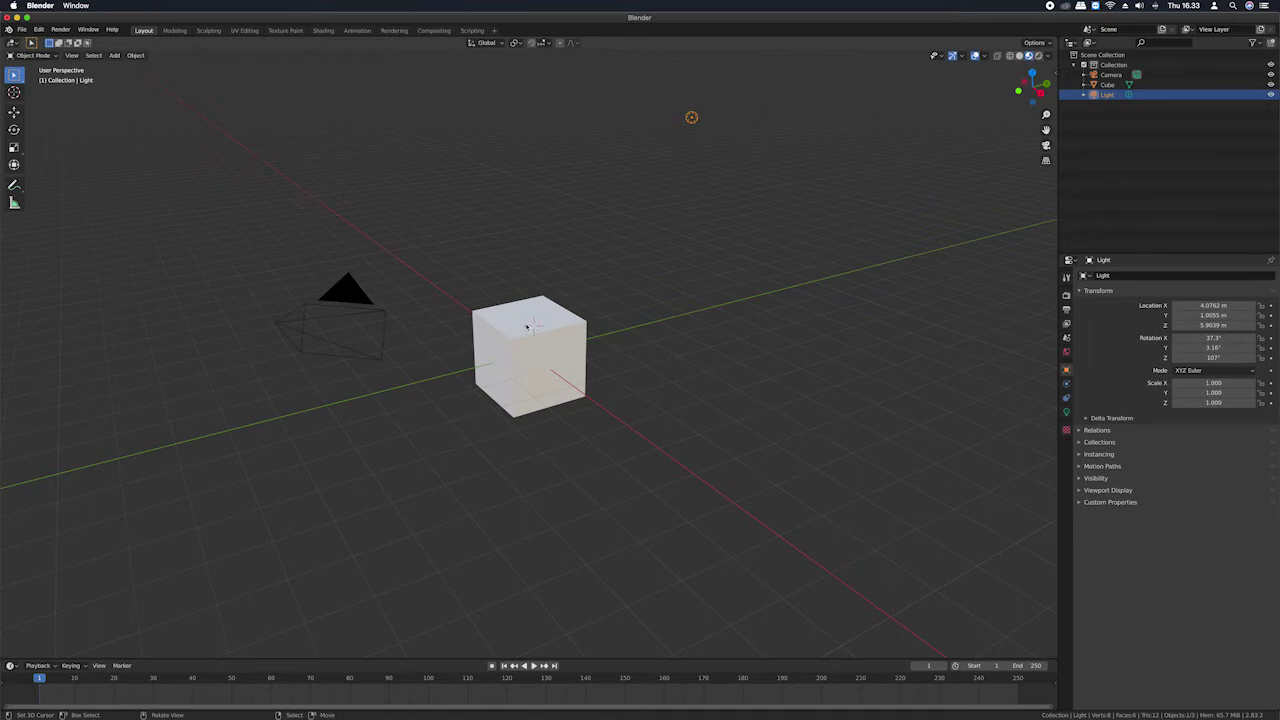
Orbit the view while switching Solid and Material Preview again, ending in Material Preview.
{"action": "mouse_move", "coordinate": [520, 331]}
{"action": "middle_mouse_down"}
{"action": "mouse_move", "coordinate": [565, 322]}
{"action": "mouse_move", "coordinate": [482, 405]}
{"action": "middle_mouse_up"}
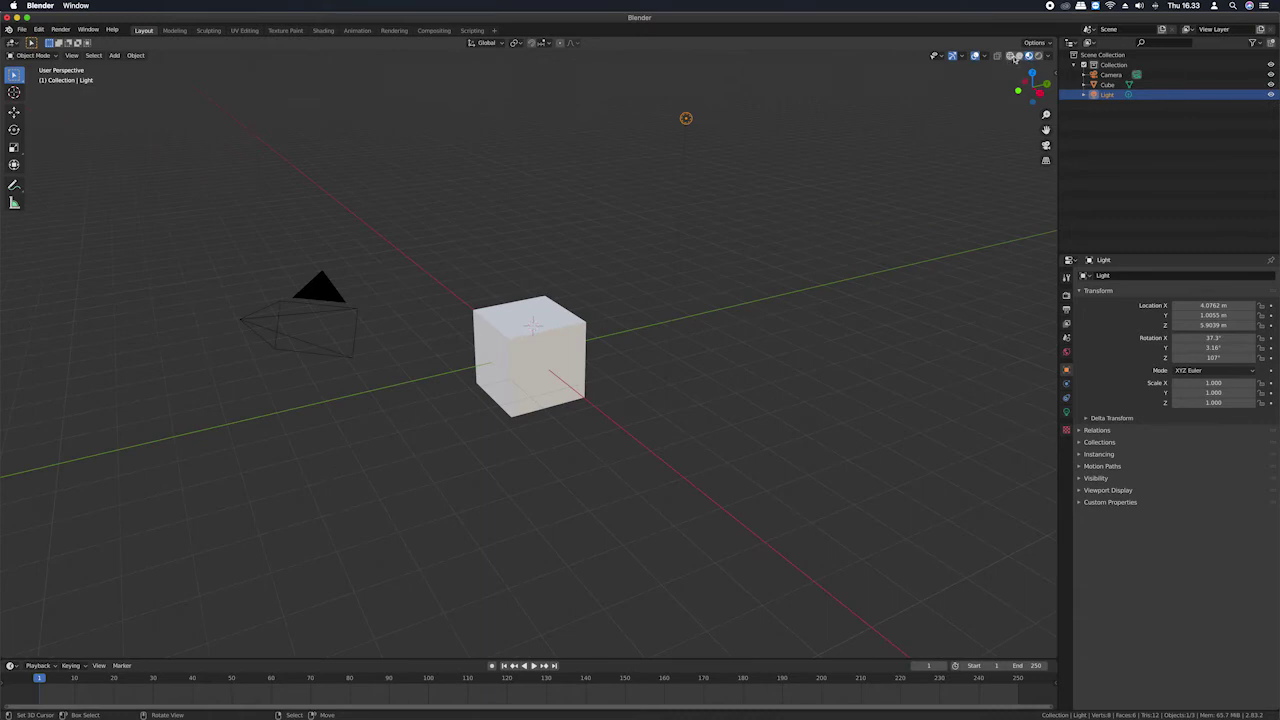
{"action": "left_click", "coordinate": [1020, 56]}
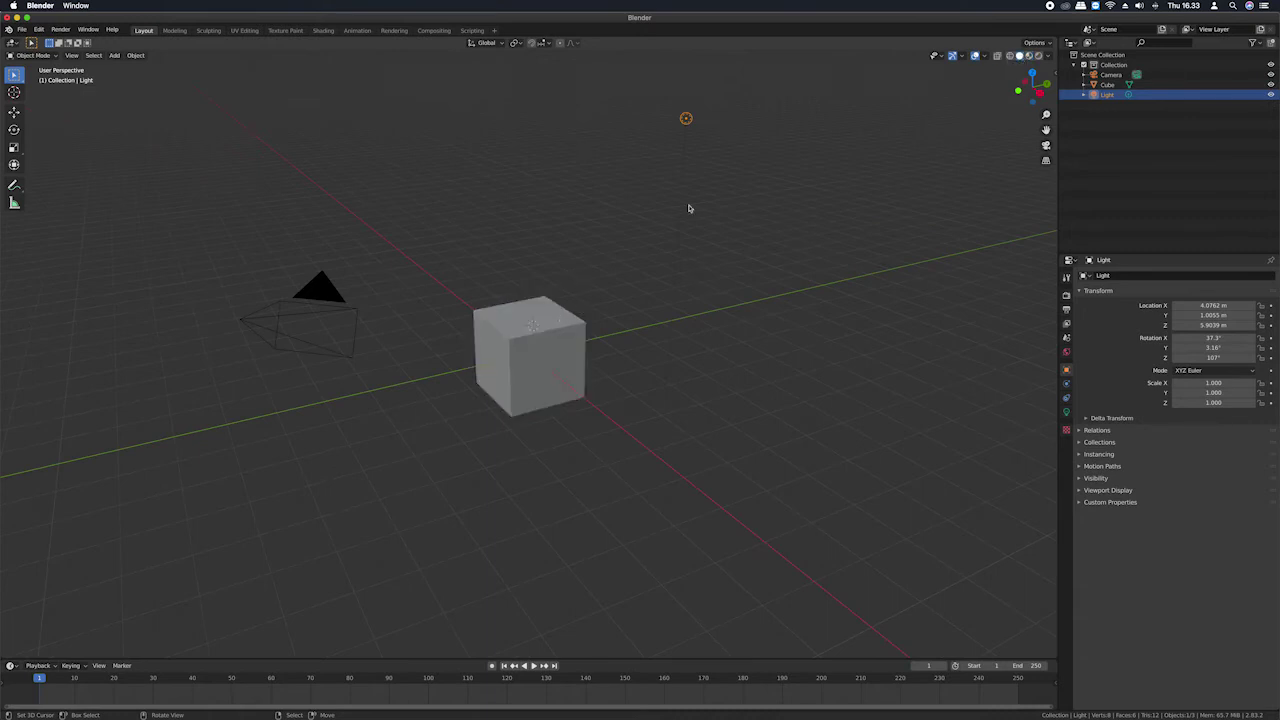
{"action": "left_click", "coordinate": [1028, 56]}
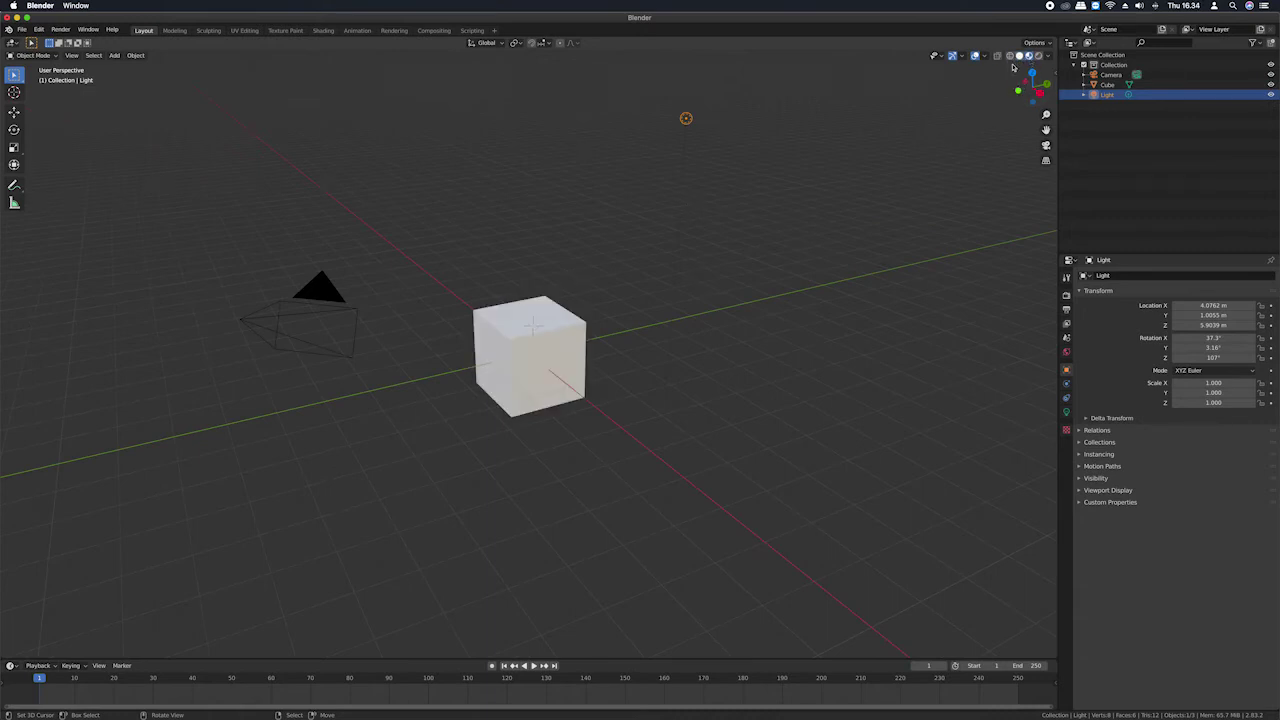
{"action": "scroll", "coordinate": [524, 318], "scroll_direction": "right", "scroll_amount": 5}
{"action": "scroll", "coordinate": [524, 318], "scroll_direction": "right", "scroll_amount": 5}
{"action": "scroll", "coordinate": [524, 320], "scroll_direction": "right", "scroll_amount": 5}
{"action": "scroll", "coordinate": [522, 324], "scroll_direction": "right", "scroll_amount": 5}
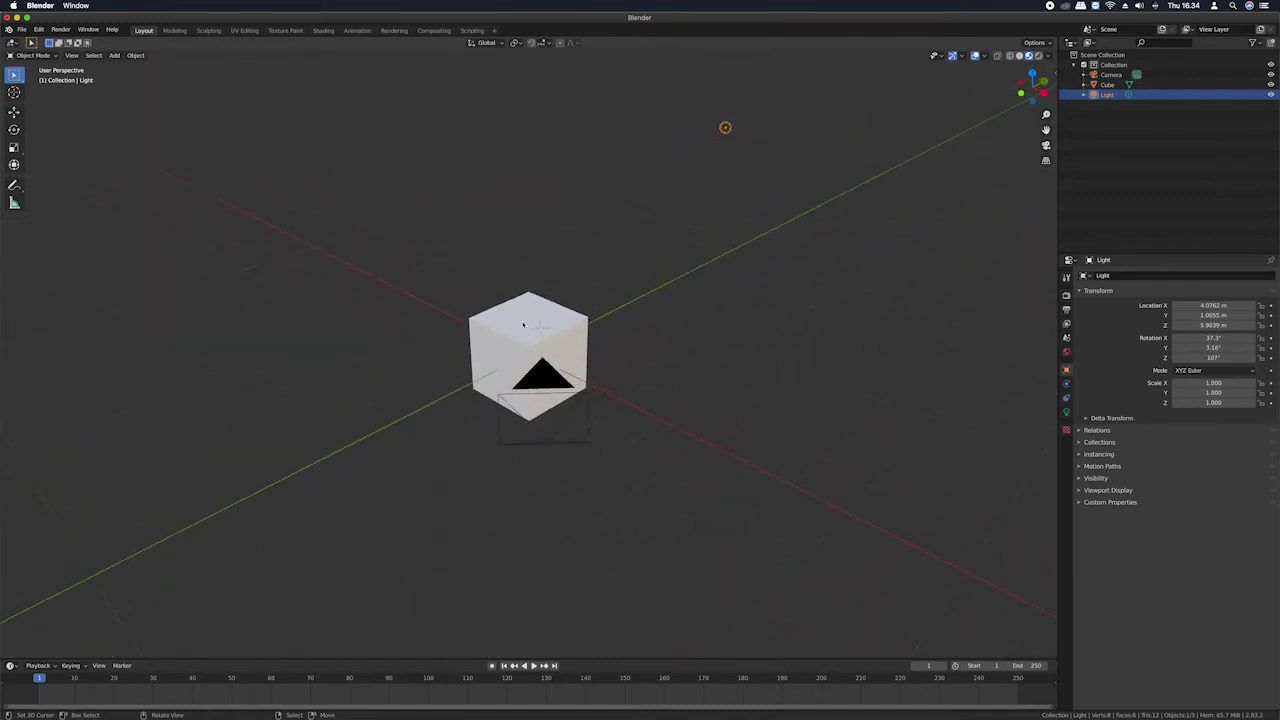
{"action": "left_click", "coordinate": [1019, 56]}
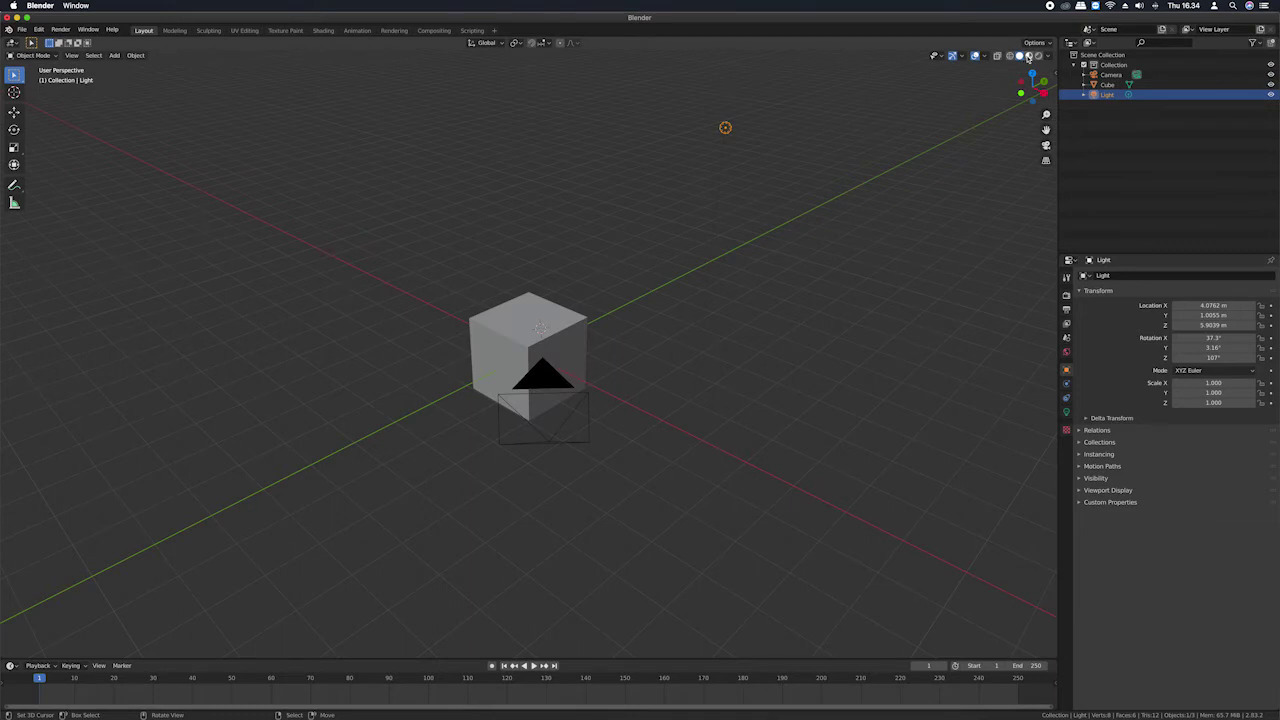
{"action": "left_click", "coordinate": [1028, 56]}
Switch the cube to Wireframe shading, orbit around it, then return to shaded display.
{"action": "middle_click_drag", "start_coordinate": [772, 238], "coordinate": [646, 286]}
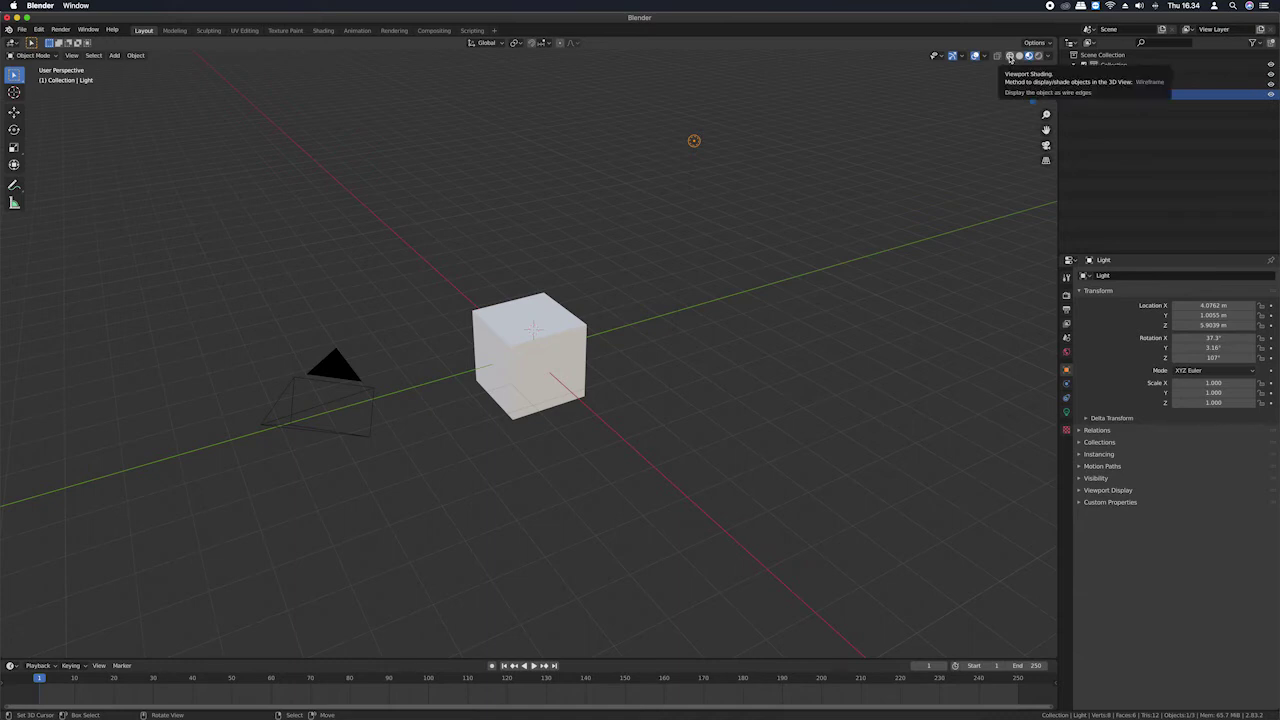
{"action": "left_click", "coordinate": [1010, 58]}
{"action": "middle_click_drag", "start_coordinate": [549, 349], "coordinate": [573, 344]}
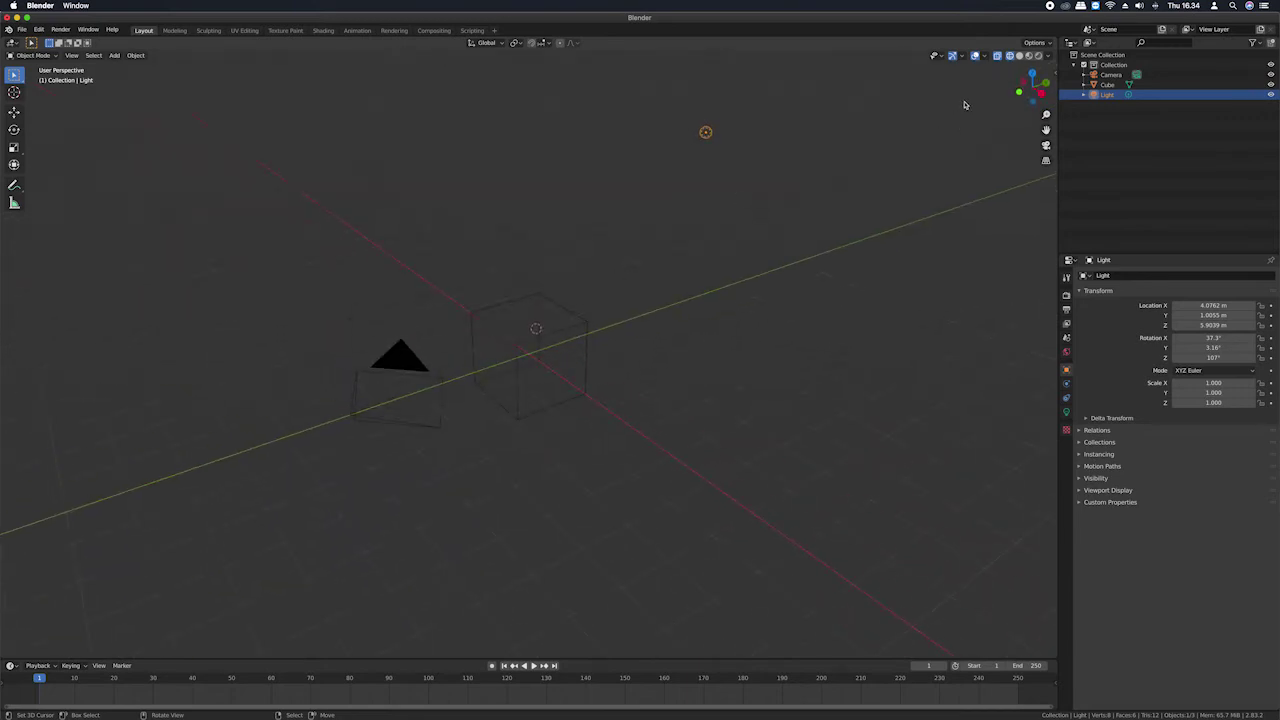
{"action": "left_click", "coordinate": [1028, 57]}
{"action": "left_click", "coordinate": [1030, 57]}
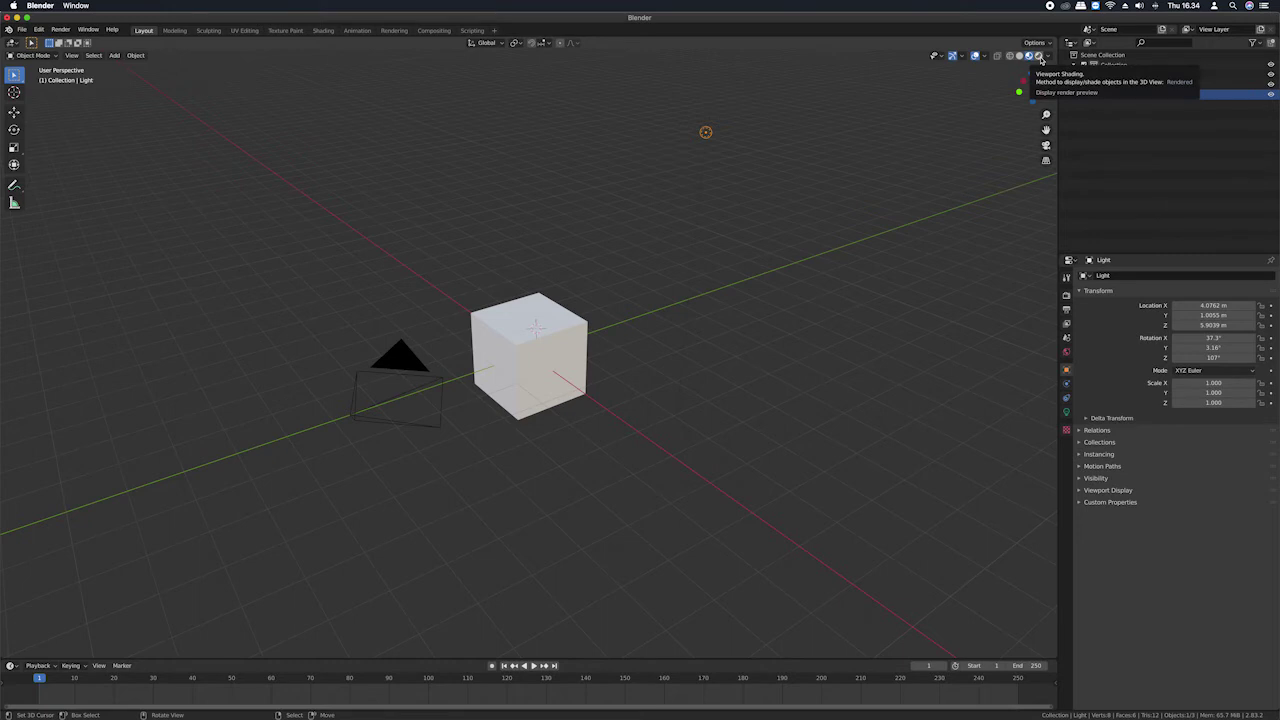
Switch to Rendered shading and orbit around the cube to several angles, ending lower down.
{"action": "left_click", "coordinate": [1040, 57]}
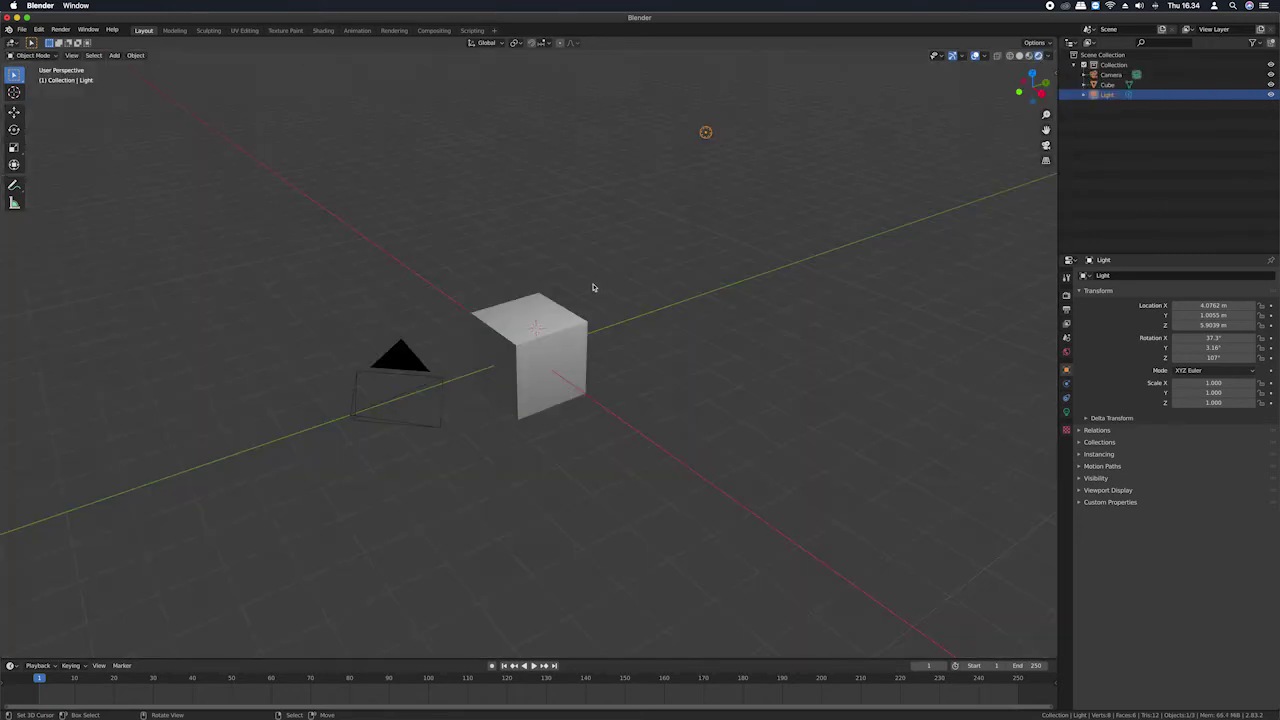
{"action": "middle_click_drag", "start_coordinate": [504, 347], "coordinate": [519, 343]}
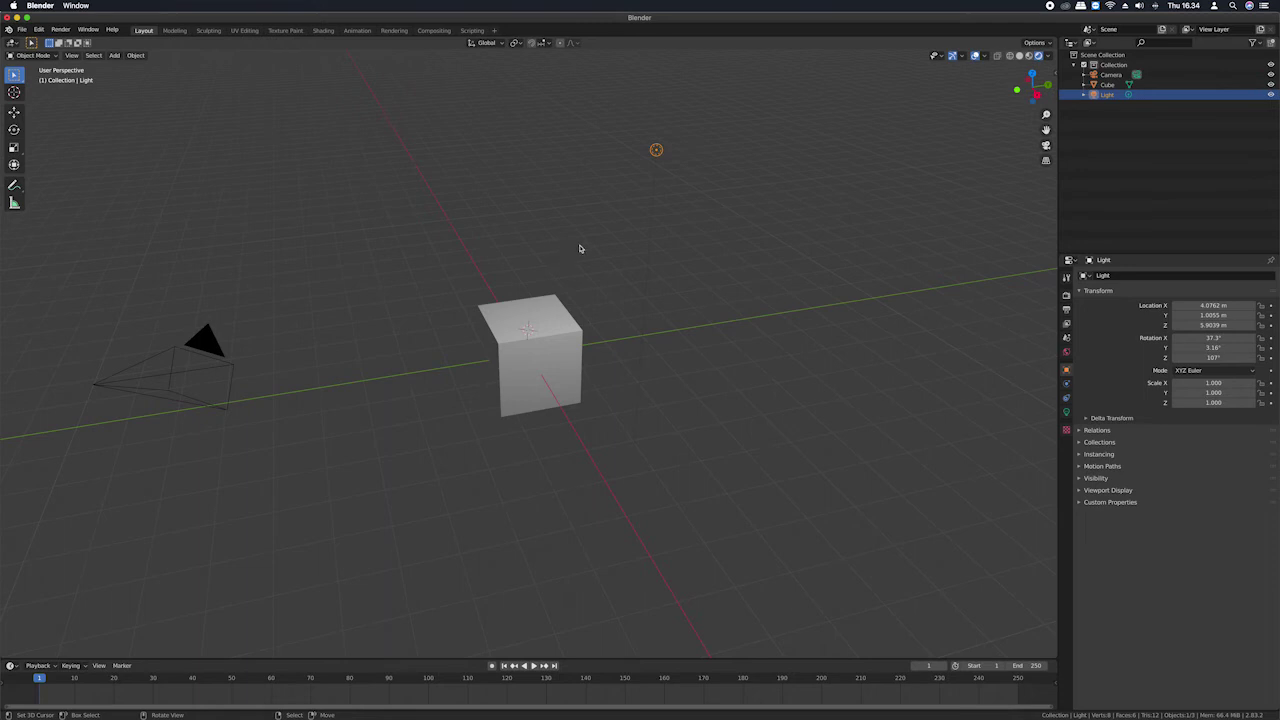
{"action": "middle_click_drag", "start_coordinate": [569, 247], "coordinate": [569, 247]}
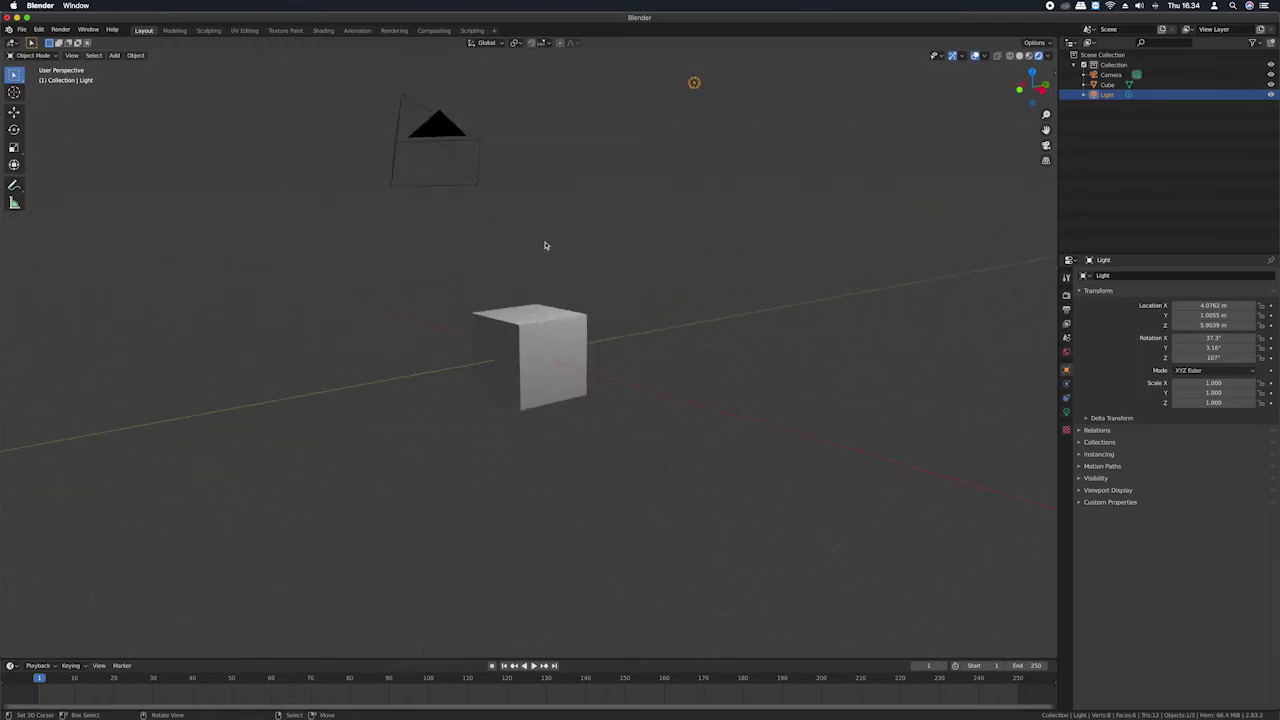
{"action": "middle_click_drag", "start_coordinate": [705, 343], "coordinate": [717, 343]}
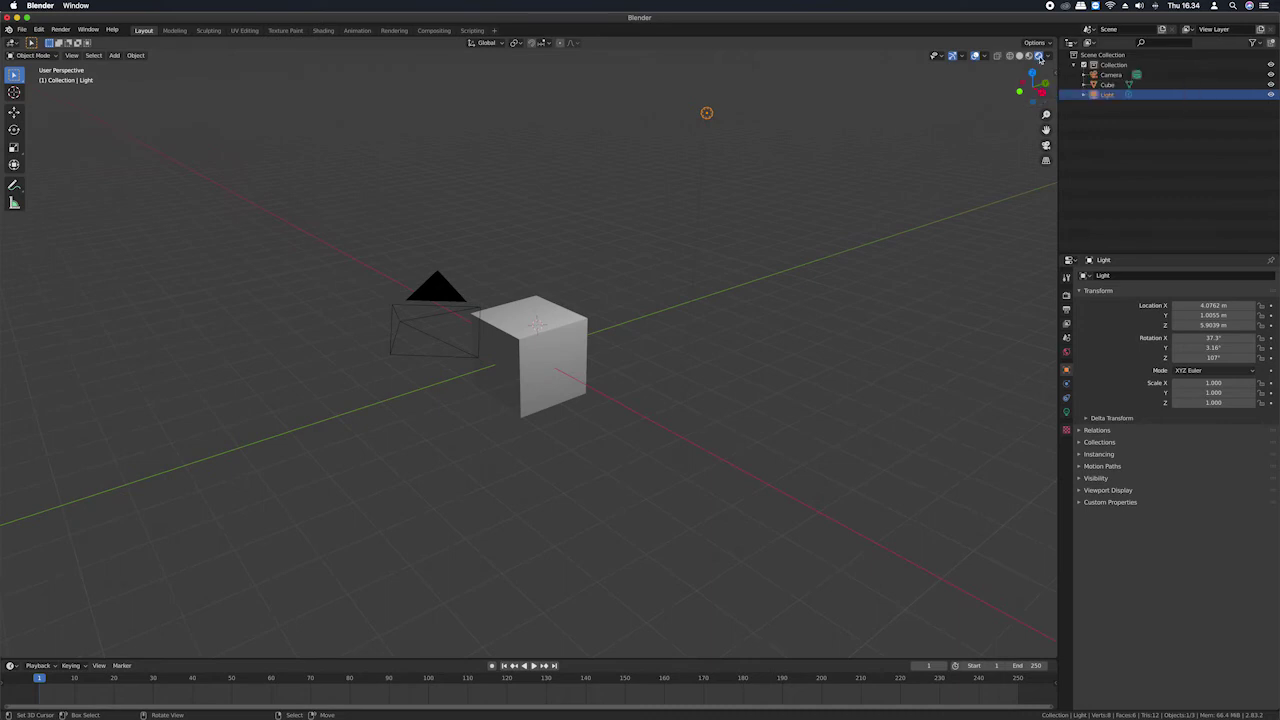
{"action": "middle_click_drag", "start_coordinate": [700, 291], "coordinate": [700, 294]}
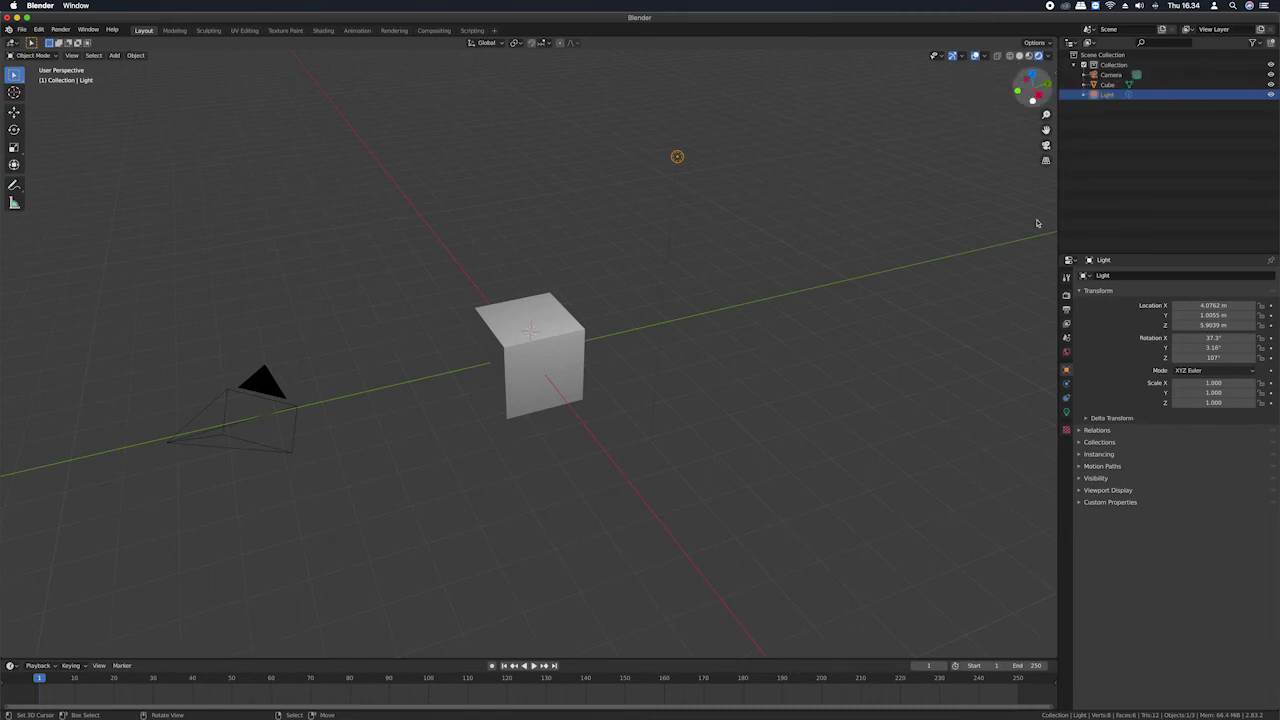
In Render Properties, switch the engine to Cycles, orbit to watch path tracing, then restore Eevee.
{"action": "left_click", "coordinate": [1066, 277]}
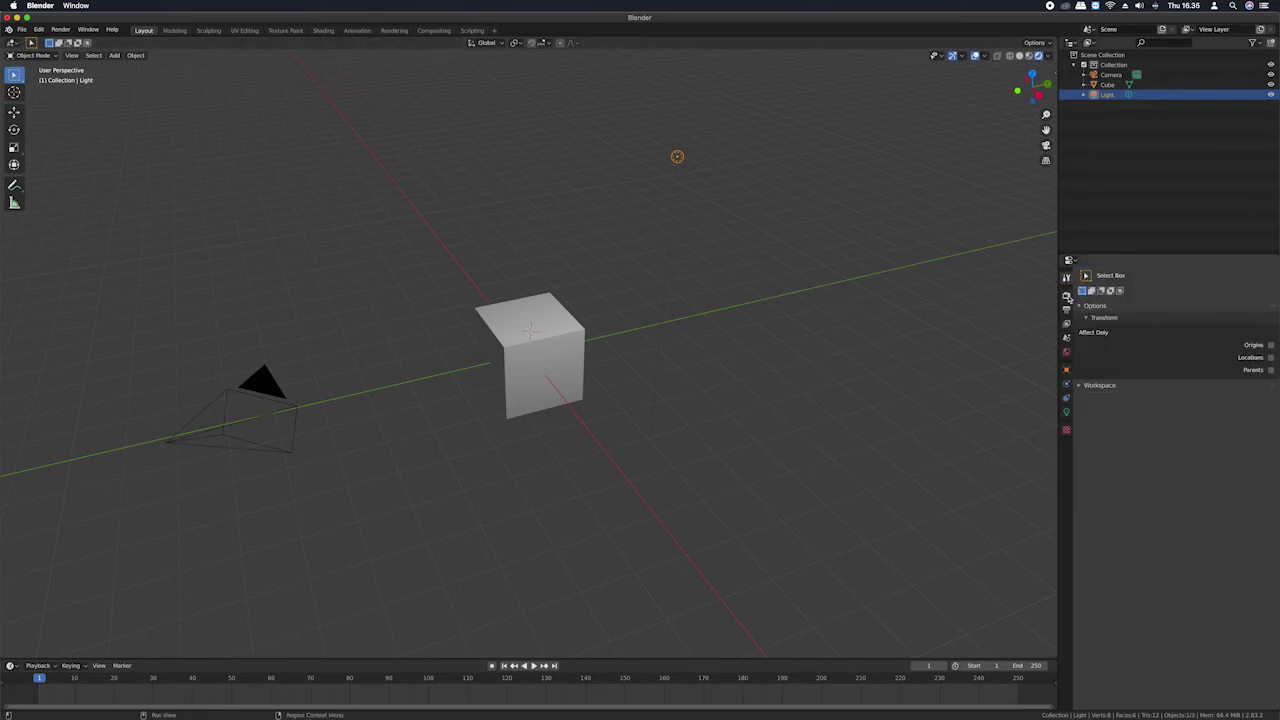
{"action": "left_click", "coordinate": [1066, 295]}
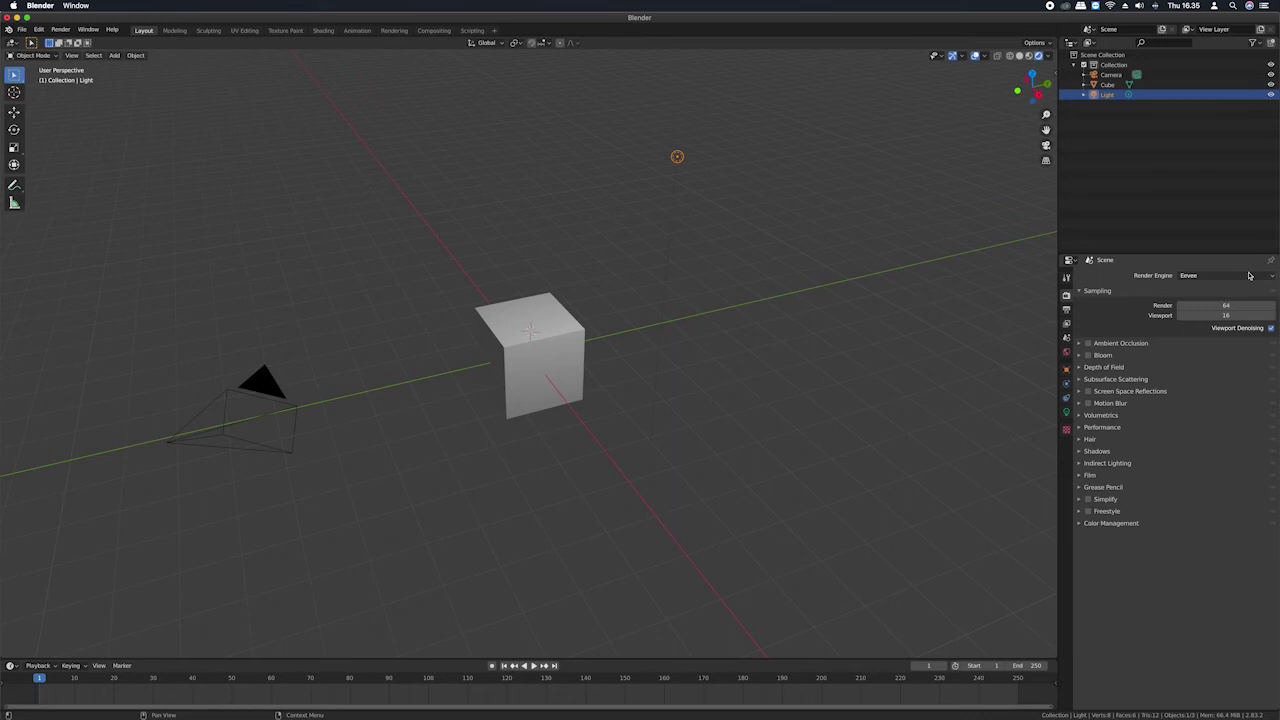
{"action": "left_click", "coordinate": [1249, 275]}
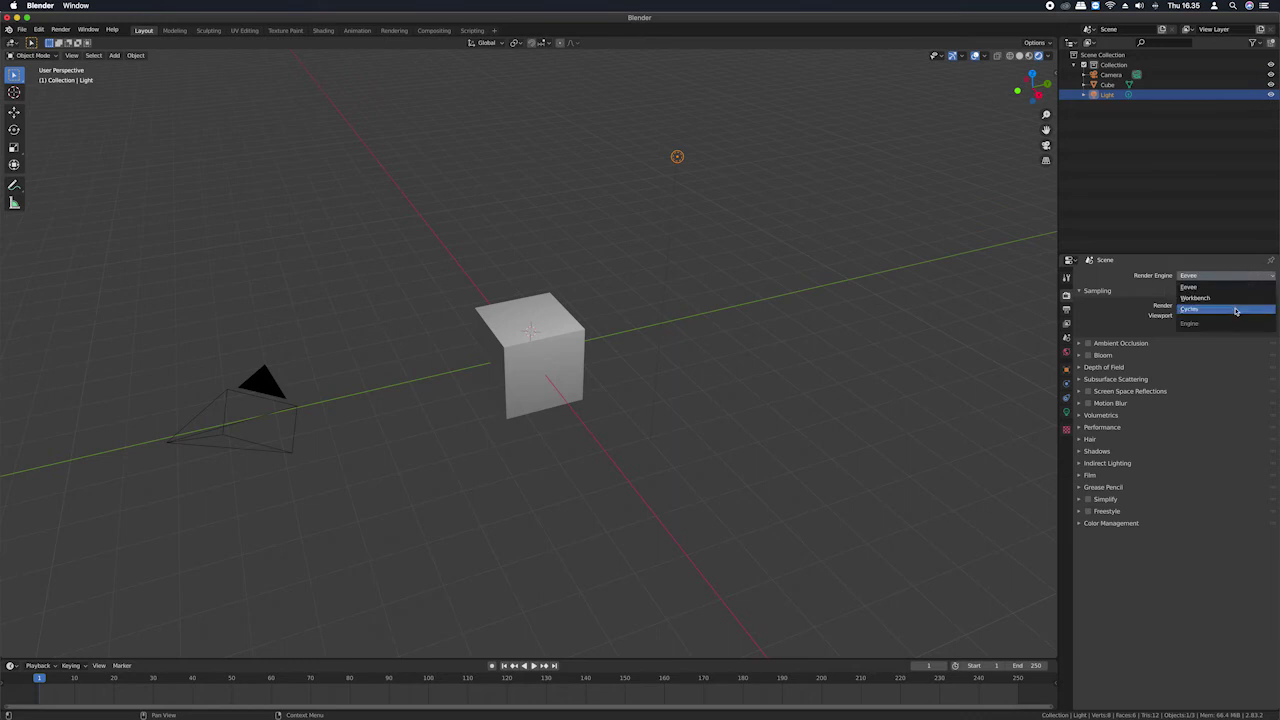
{"action": "left_click", "coordinate": [1236, 311]}
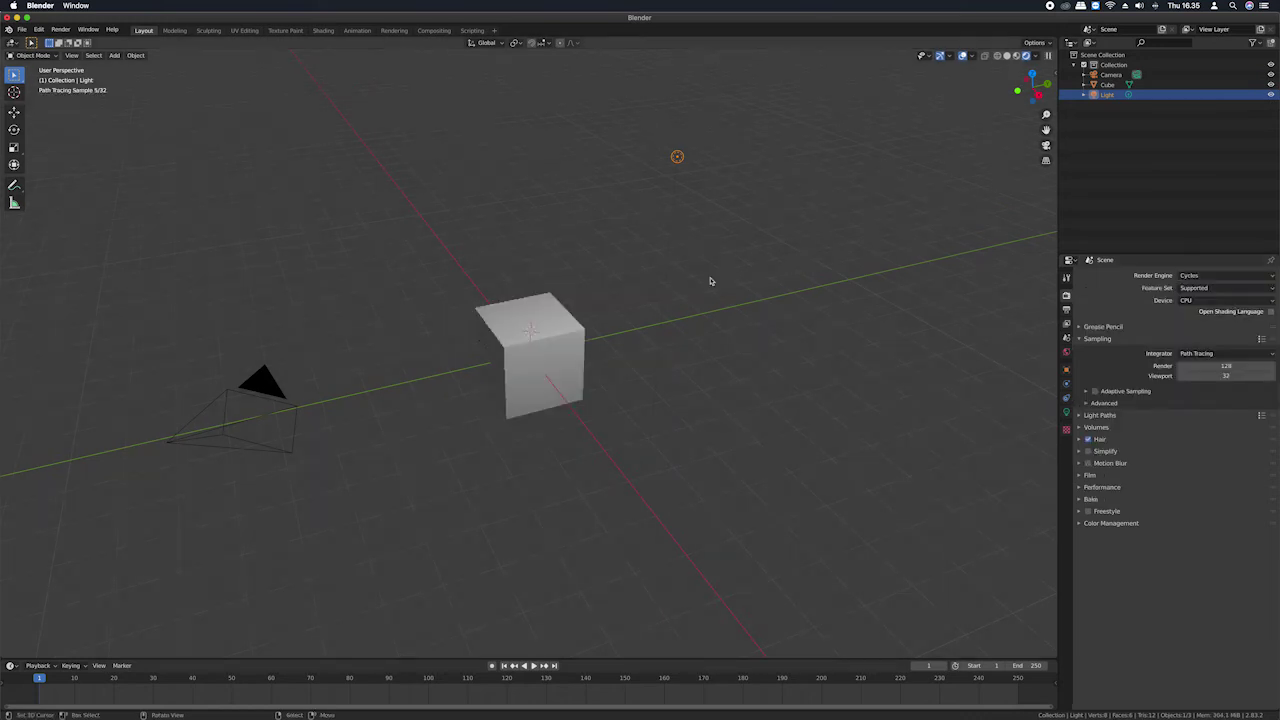
{"action": "mouse_move", "coordinate": [711, 280]}
{"action": "middle_mouse_down"}
{"action": "mouse_move", "coordinate": [535, 315]}
{"action": "mouse_move", "coordinate": [620, 300]}
{"action": "middle_mouse_up"}
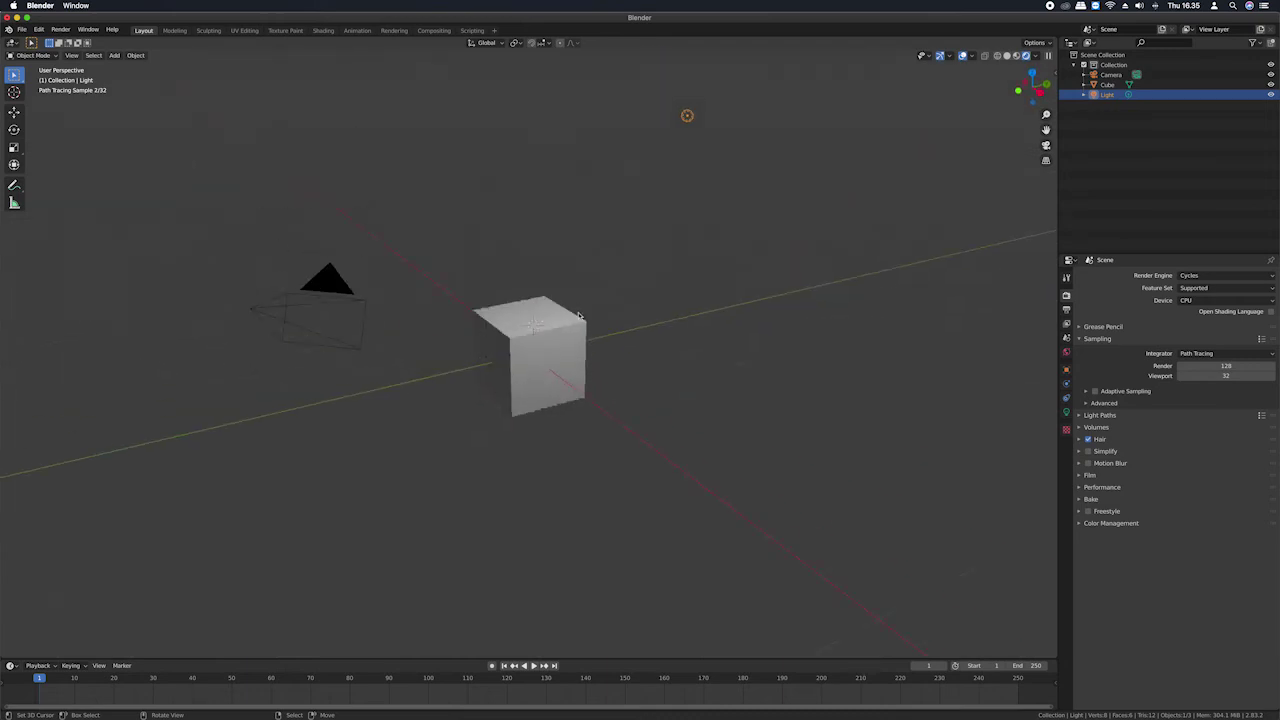
{"action": "left_click", "coordinate": [1222, 275]}
{"action": "left_click", "coordinate": [1200, 288]}
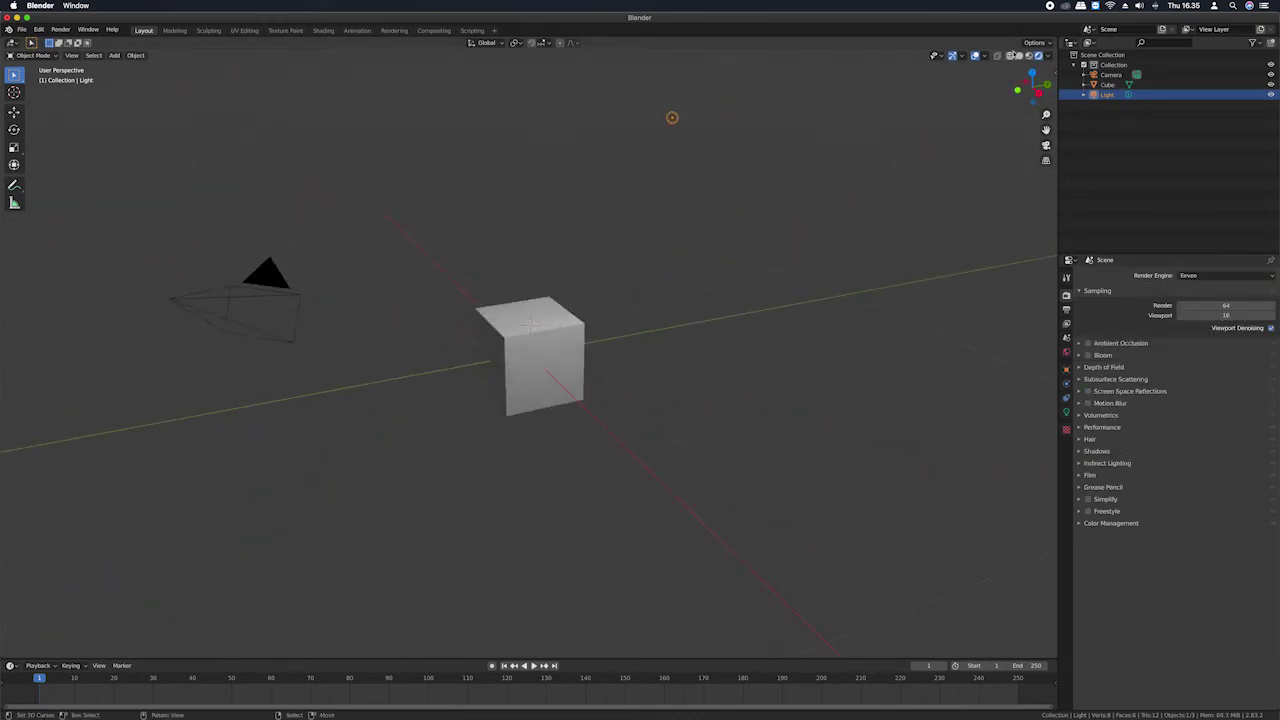
Cycle through Wireframe, Solid, Material Preview and Rendered shading, returning to Solid.
{"action": "left_click", "coordinate": [1010, 56]}
{"action": "left_click", "coordinate": [1019, 56]}
{"action": "left_click", "coordinate": [1029, 56]}
{"action": "left_click", "coordinate": [1038, 56]}
{"action": "left_click", "coordinate": [1010, 56]}
{"action": "left_click", "coordinate": [1019, 56]}
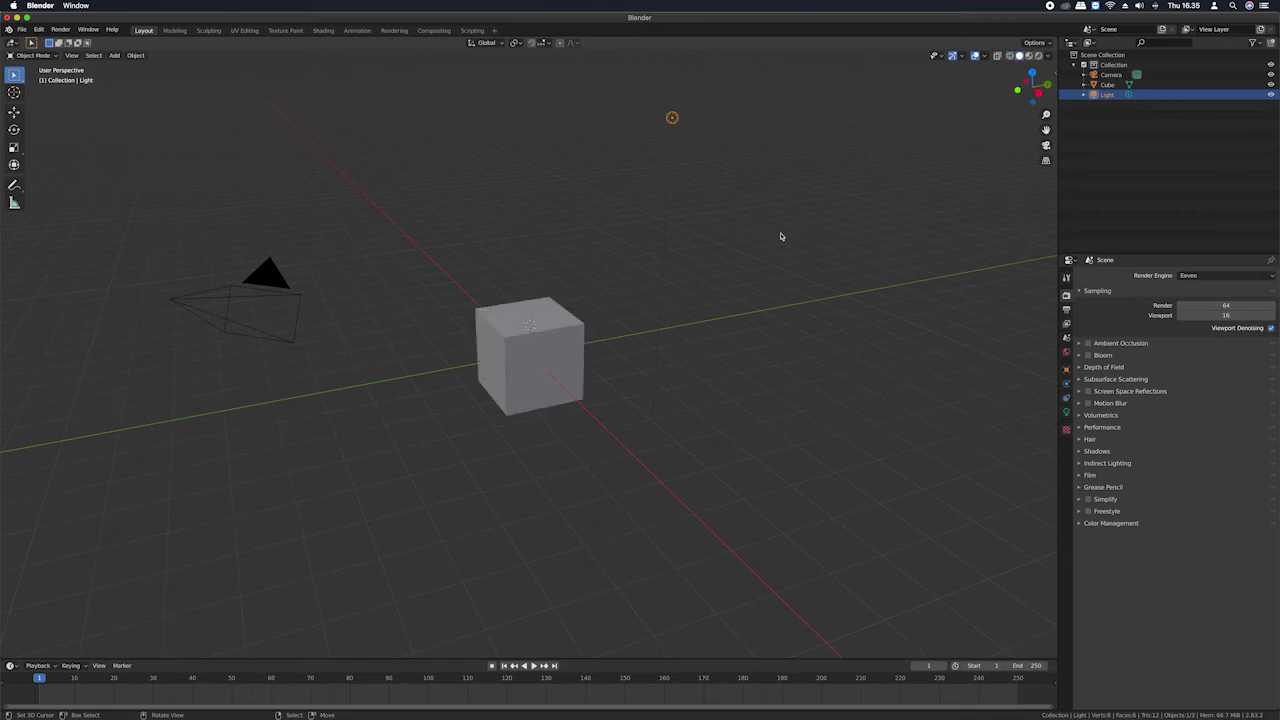
Toggle wireframe with Shift+Z three times, ending in Wireframe.
{"action": "key", "text": "shift+z"}
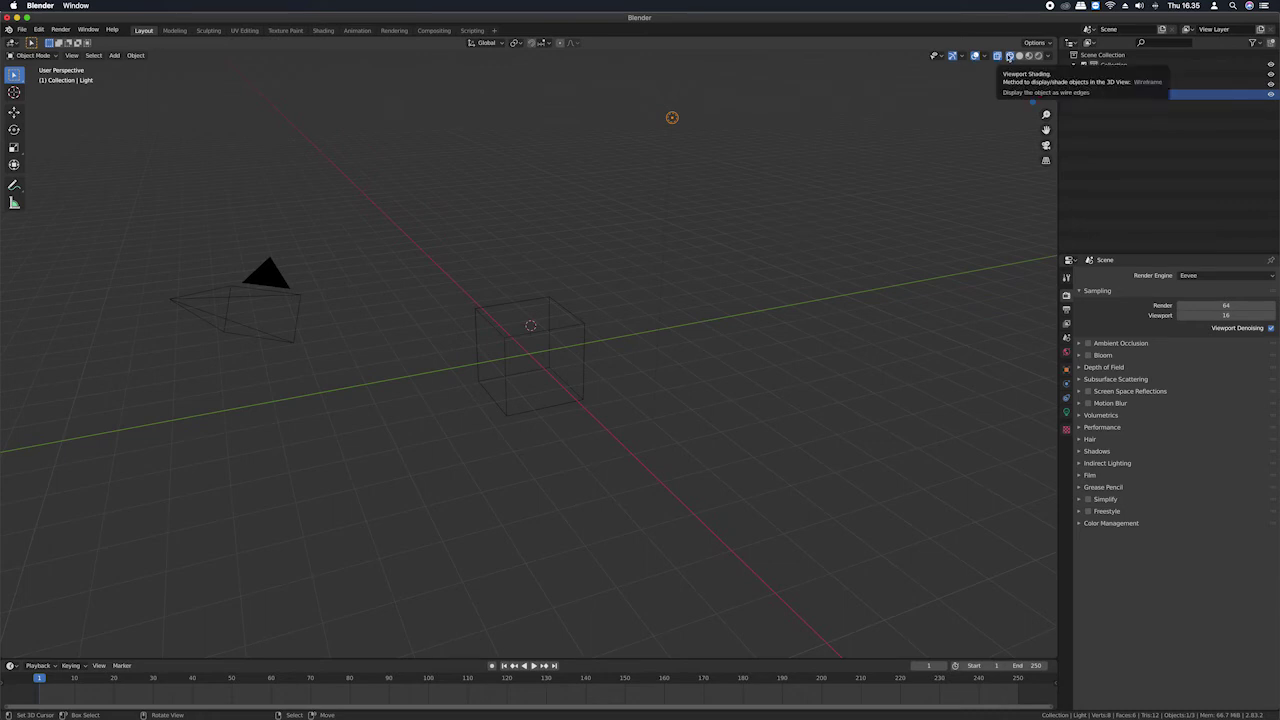
{"action": "key", "text": "shift+z"}
{"action": "key", "text": "shift+z"}
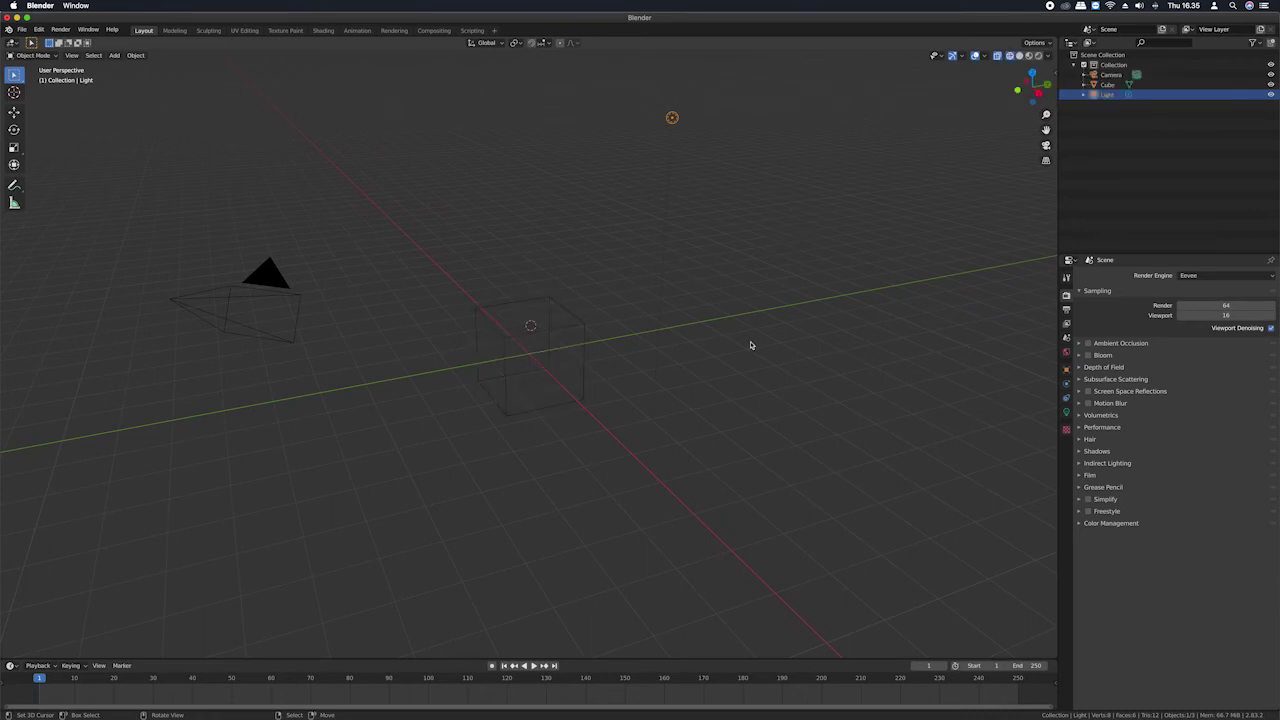
{"action": "key", "text": "shift+z"}
Enter Edit Mode on the cube with X-ray on and pick three corner vertices individually.
{"action": "left_click", "coordinate": [544, 357]}
{"action": "key", "text": "Tab"}
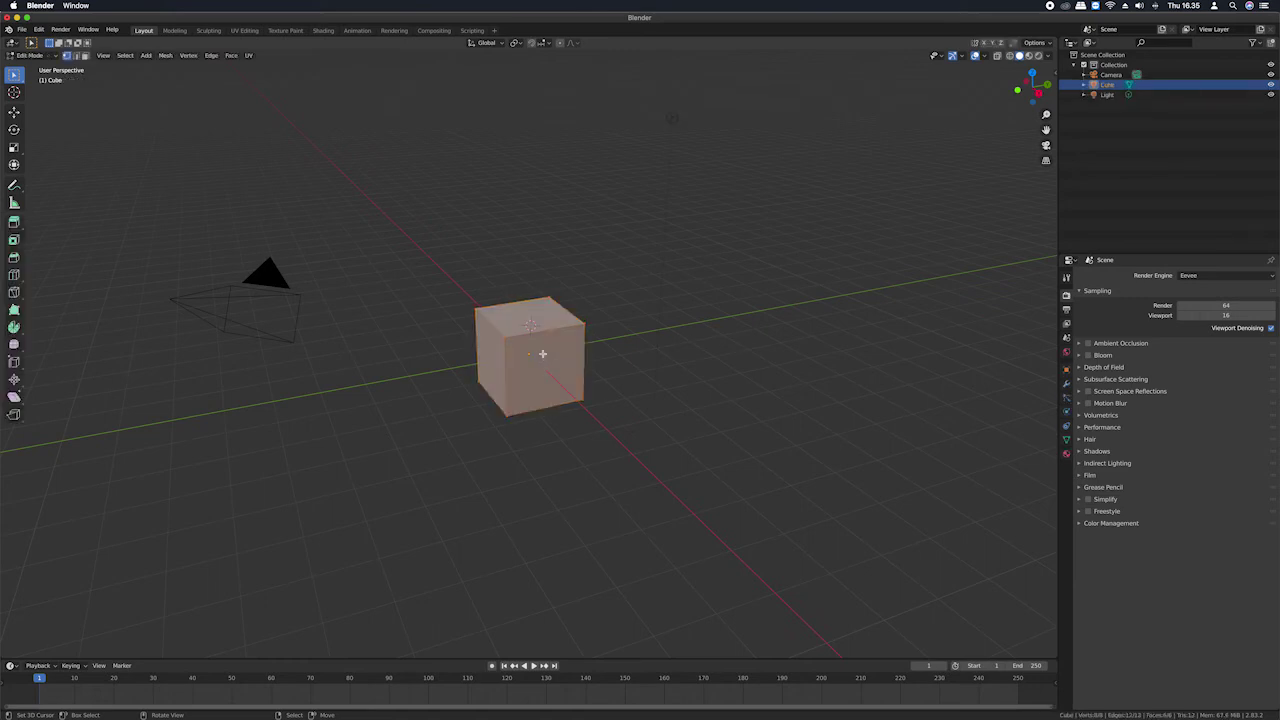
{"action": "key", "text": "alt+z"}
{"action": "key", "text": "alt+z"}
{"action": "key", "text": "alt+z"}
{"action": "left_click", "coordinate": [585, 328]}
{"action": "left_click", "coordinate": [502, 338]}
{"action": "left_click", "coordinate": [545, 297]}
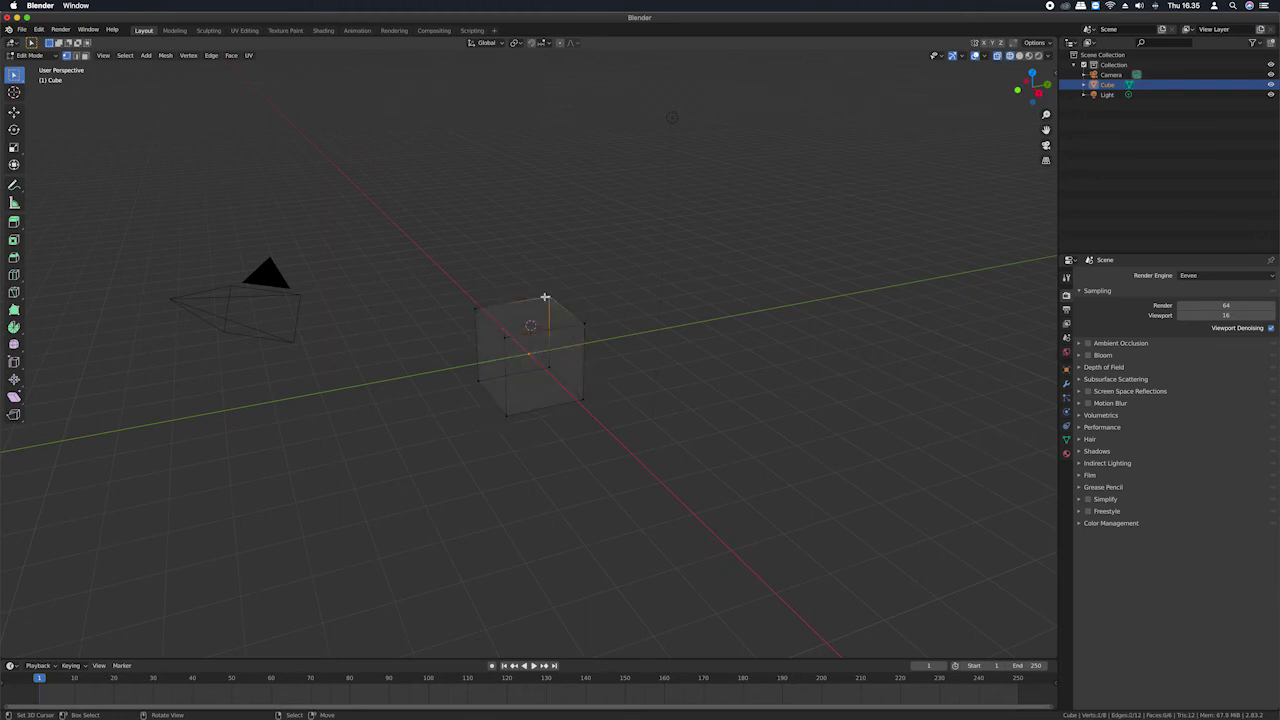
Switch to front orthographic view, turn X-ray off, and select then deselect all vertices.
{"action": "key", "text": "KP_1"}
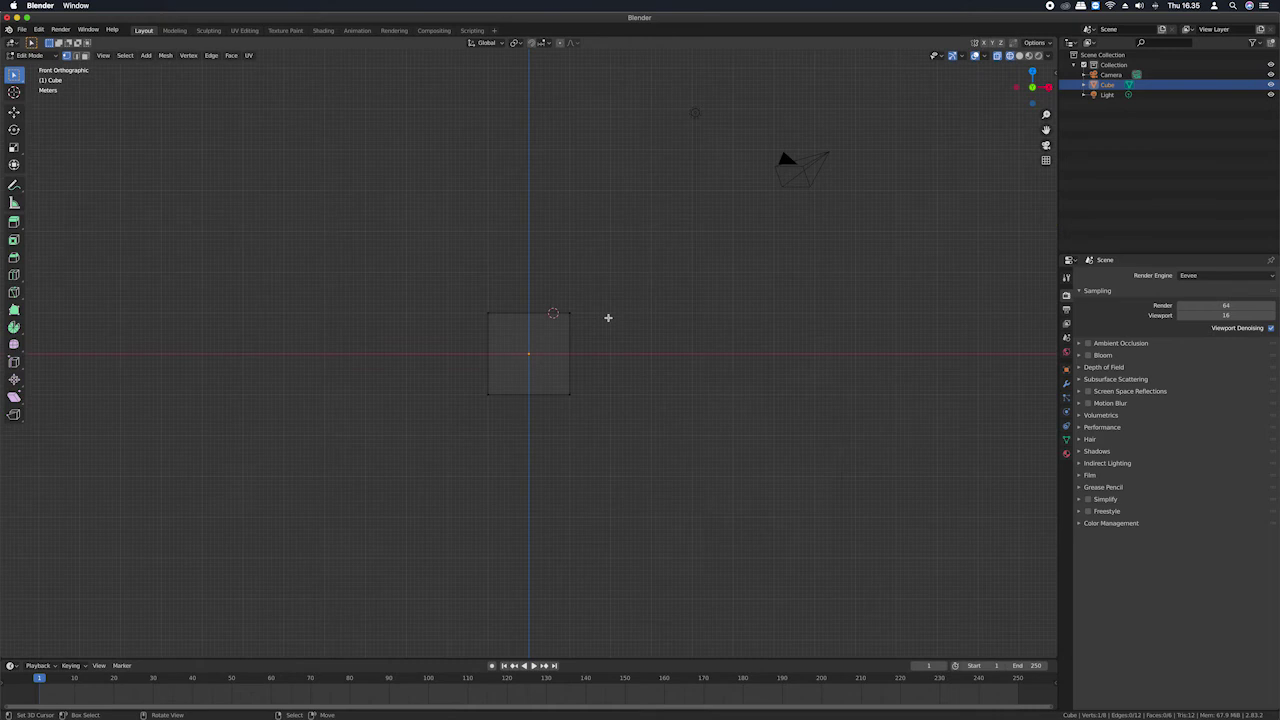
{"action": "key", "text": "alt+z"}
{"action": "key", "text": "a"}
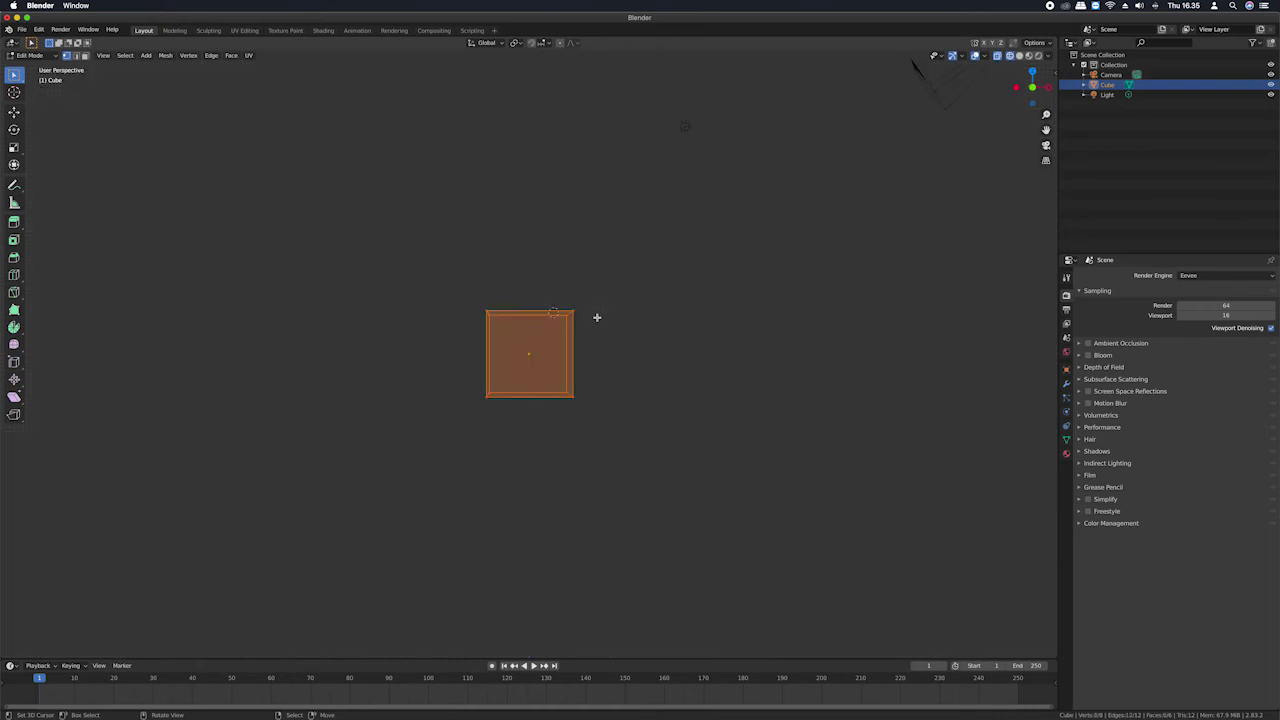
{"action": "key", "text": "alt+a"}
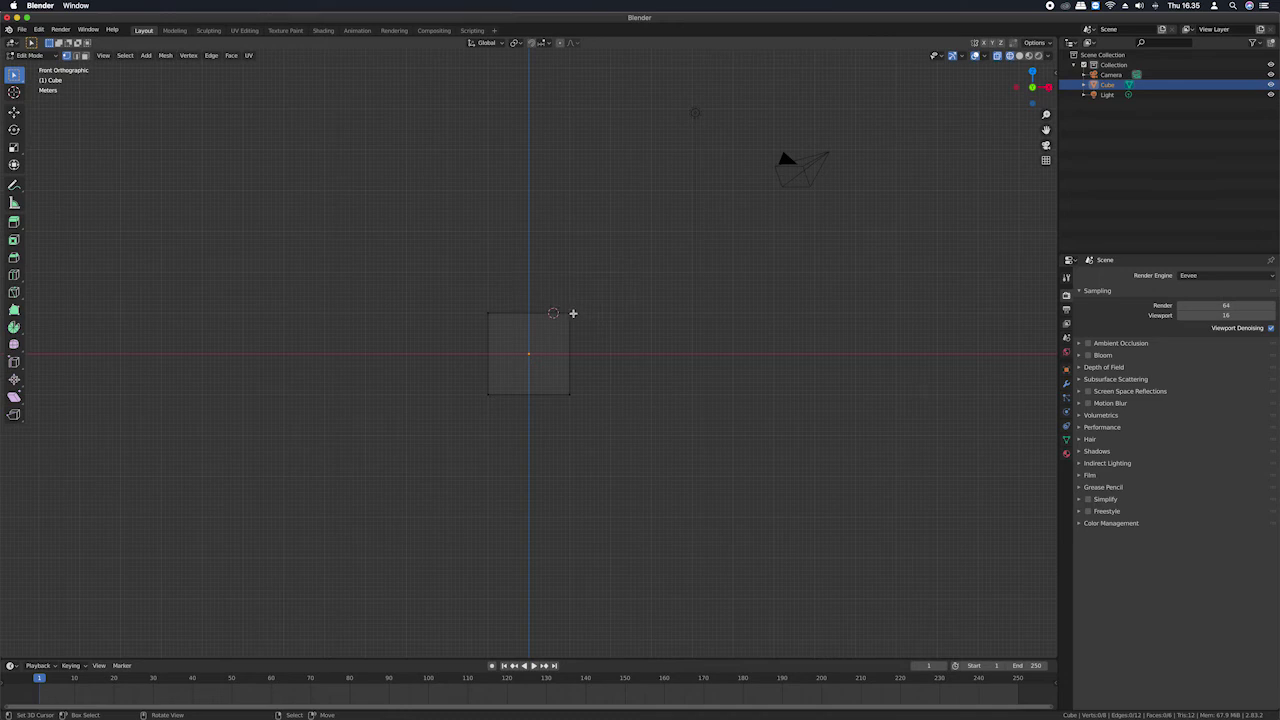
With X-ray on, box-select the cube's top-right corner vertices twice and orbit the view.
{"action": "key", "text": "alt+z"}
{"action": "key", "text": "b"}
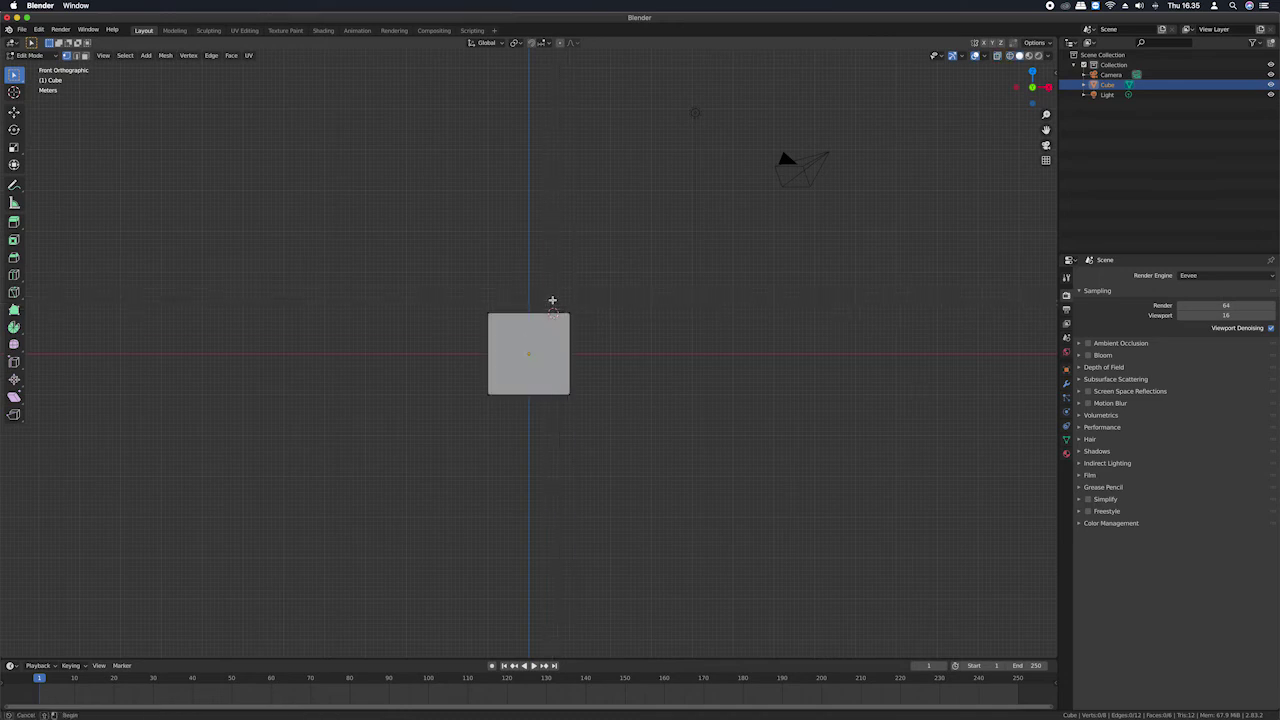
{"action": "left_click_drag", "start_coordinate": [553, 301], "coordinate": [587, 330]}
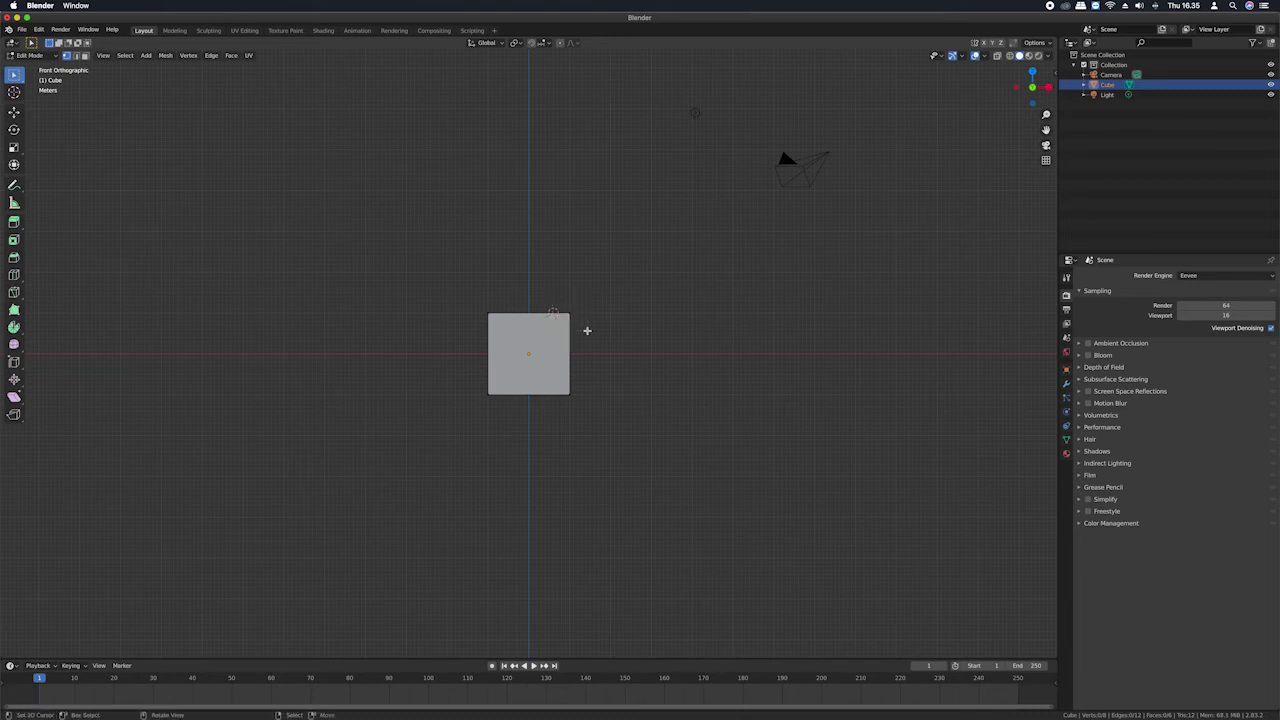
{"action": "key", "text": "b"}
{"action": "left_click_drag", "start_coordinate": [541, 284], "coordinate": [605, 353]}
{"action": "scroll", "coordinate": [615, 325], "scroll_direction": "left", "scroll_amount": 5}
{"action": "scroll", "coordinate": [614, 327], "scroll_direction": "down", "scroll_amount": 5}
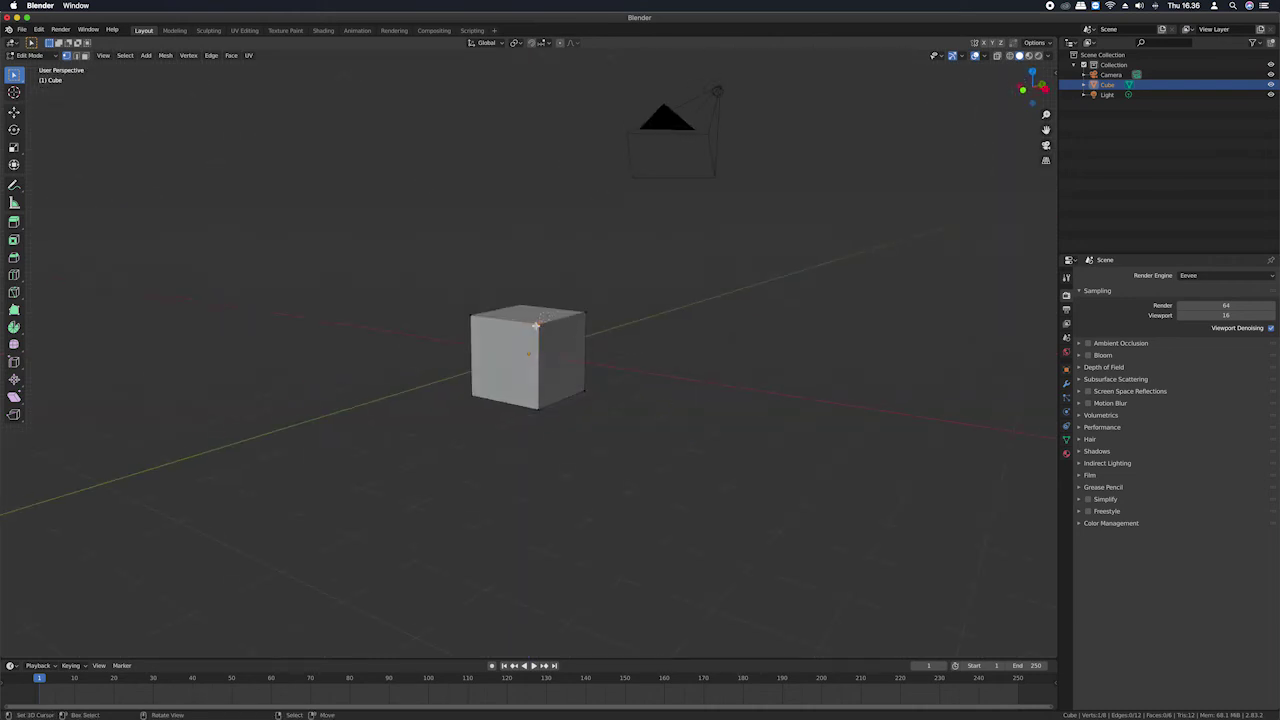
Toggle X-ray and, in front orthographic view, box-select the cube's top-right edge.
{"action": "key", "text": "alt+z"}
{"action": "key", "text": "alt+z"}
{"action": "key", "text": "alt+z"}
{"action": "key", "text": "KP_1"}
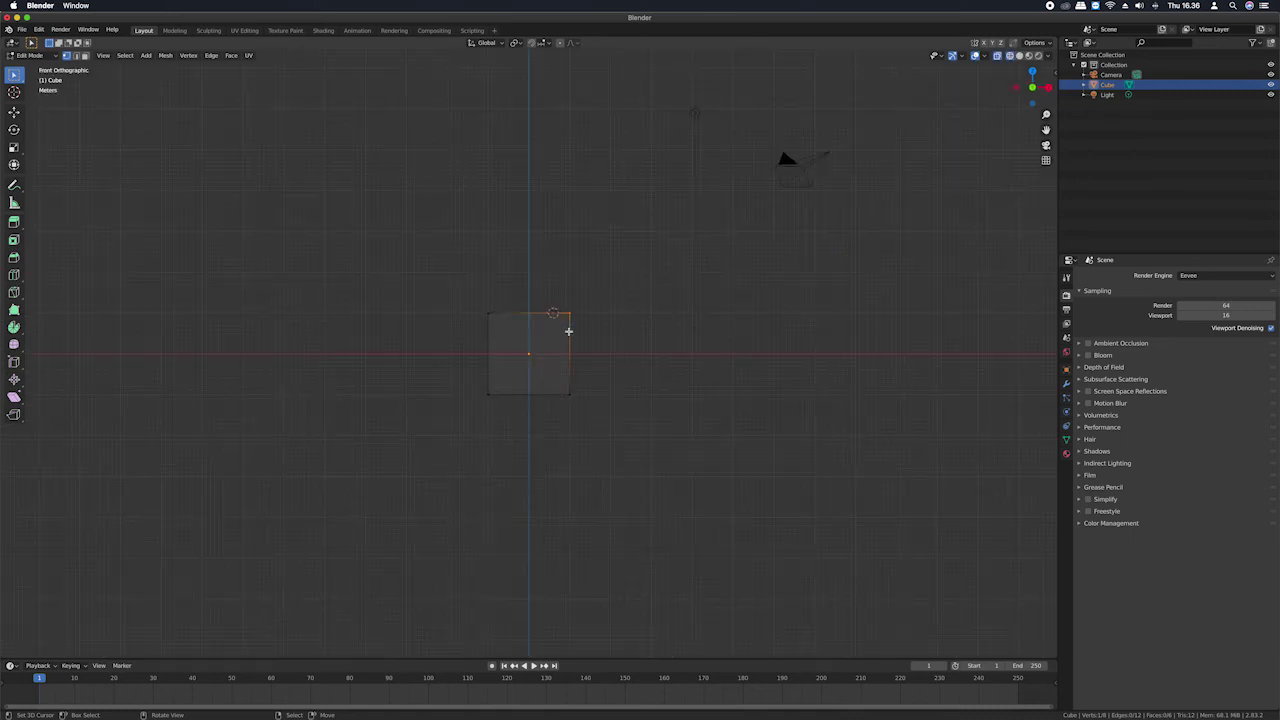
{"action": "key", "text": "alt+a"}
{"action": "key", "text": "b"}
{"action": "left_click_drag", "start_coordinate": [543, 281], "coordinate": [611, 337]}
Inspect the selected edge from angled and front views, then Tab back to Object Mode.
{"action": "middle_click_drag", "start_coordinate": [611, 337], "coordinate": [580, 306]}
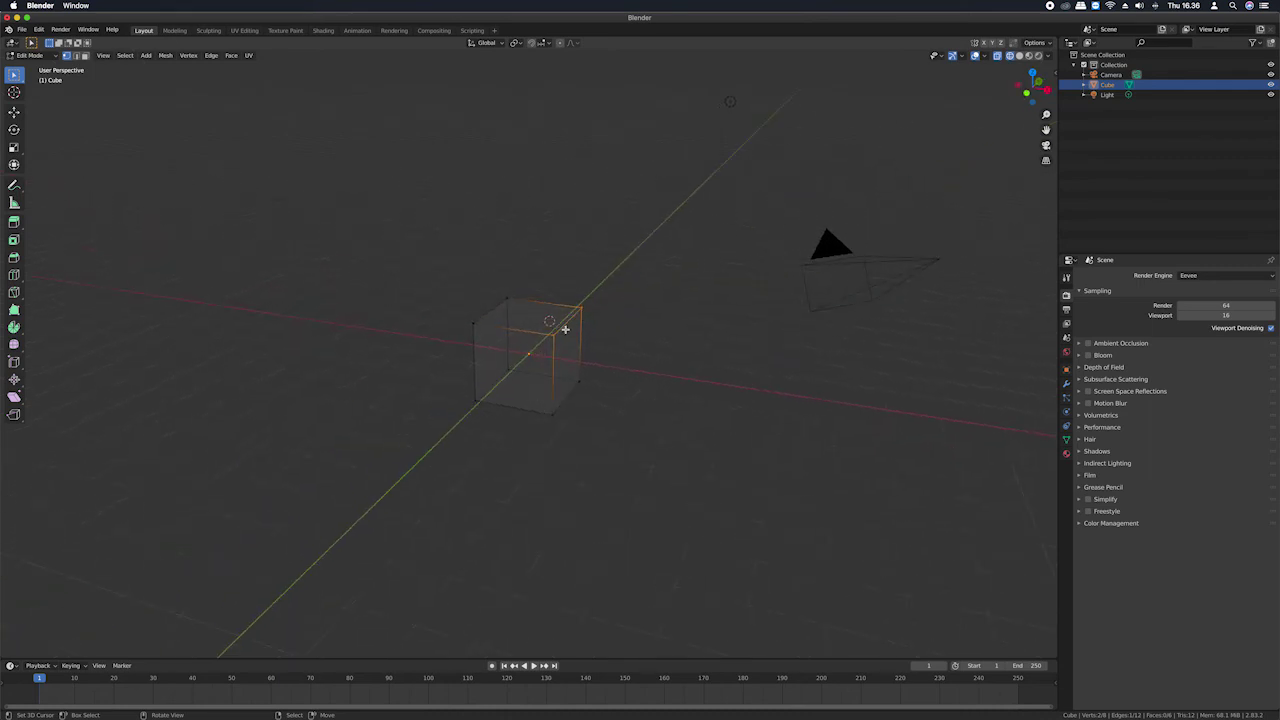
{"action": "key", "text": "KP_1"}
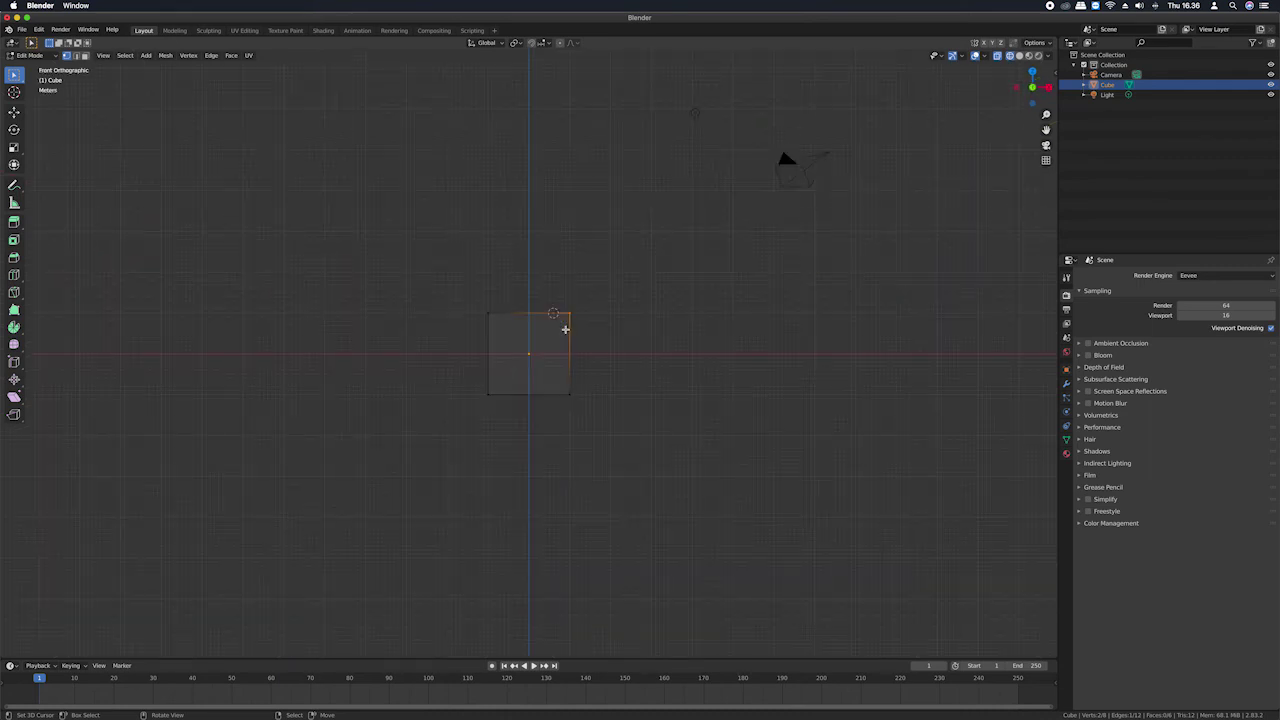
{"action": "middle_click_drag", "start_coordinate": [590, 329], "coordinate": [590, 329]}
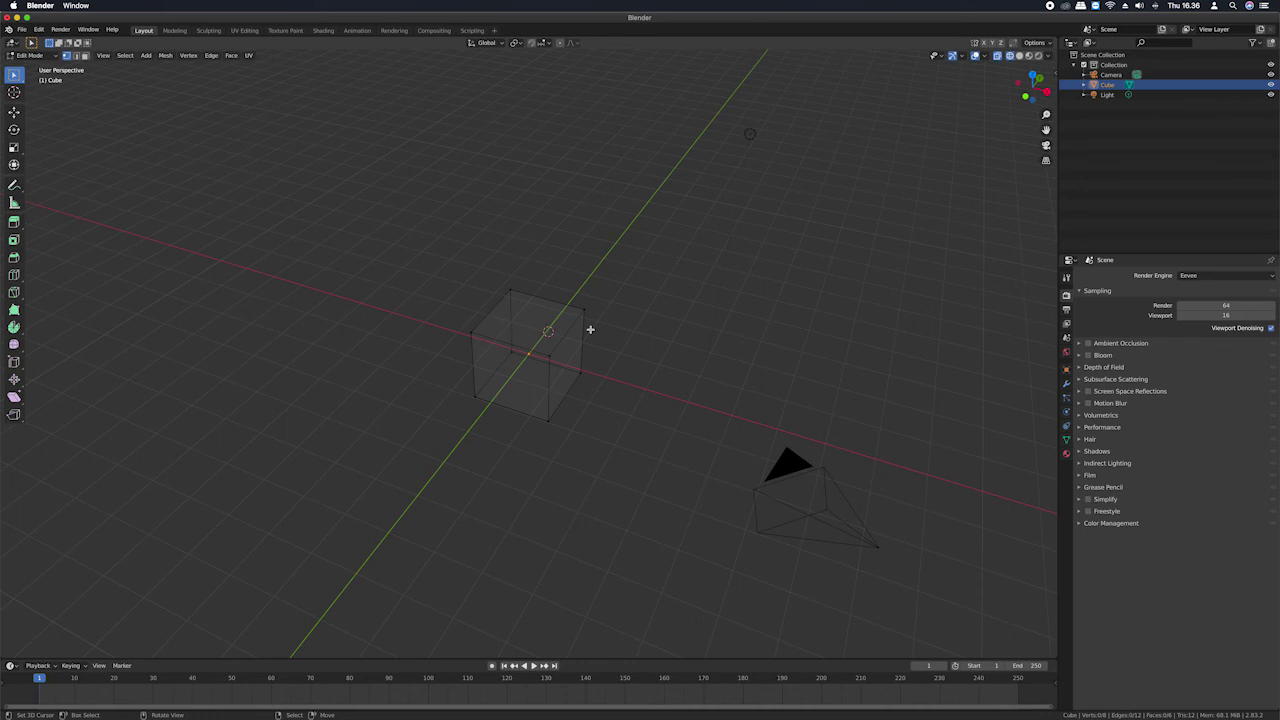
{"action": "key", "text": "Tab"}
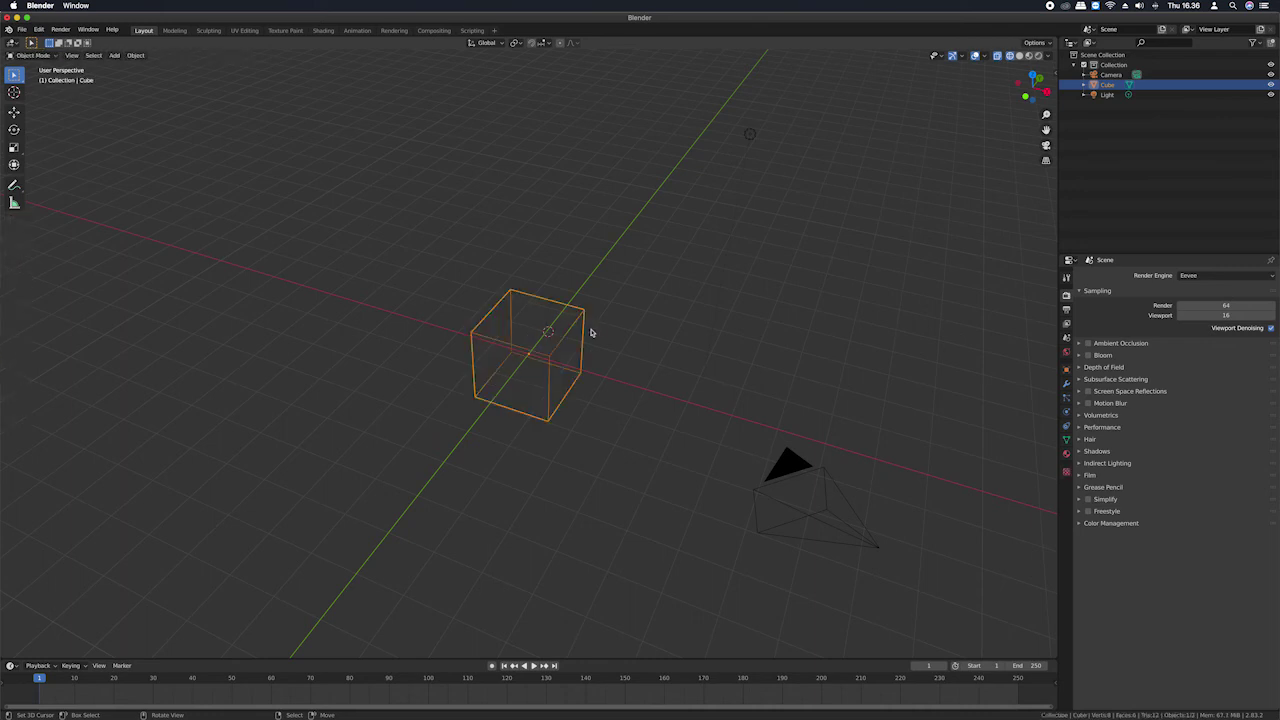
Set the cube to Solid shading, preview Material Preview, return to Solid, and disable see-through.
{"action": "key", "text": "shift+z"}
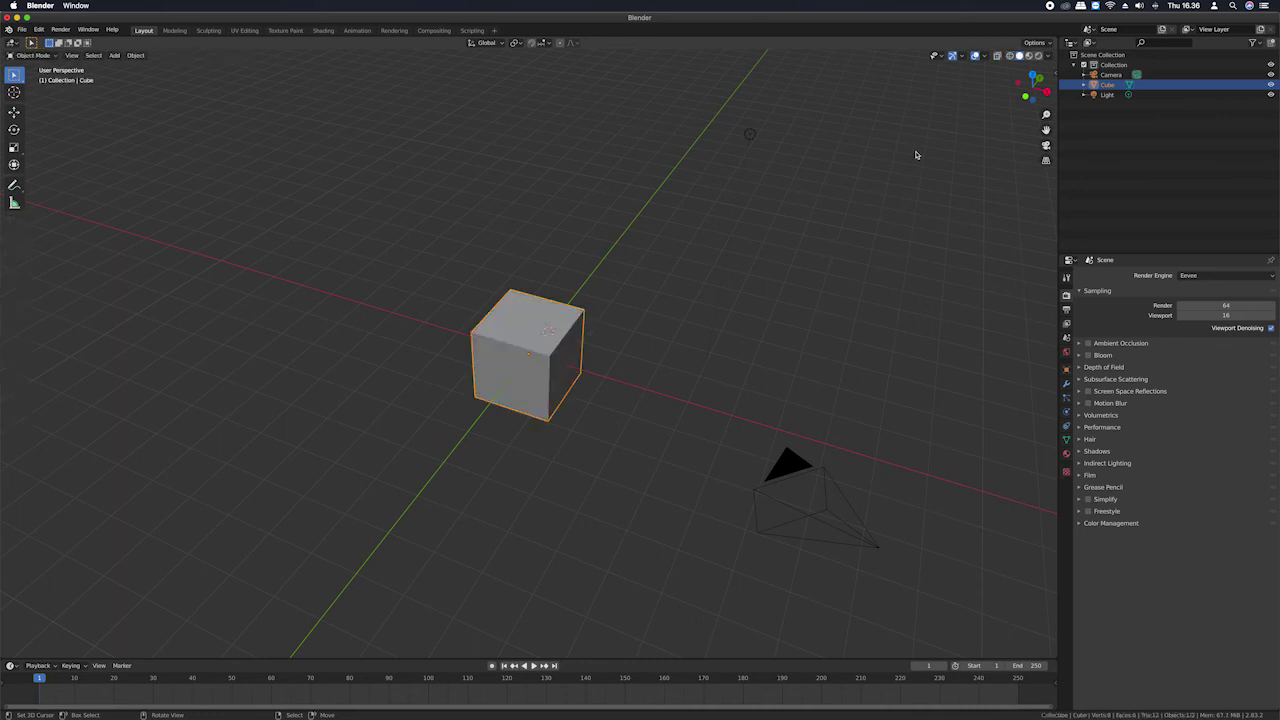
{"action": "left_click", "coordinate": [1028, 56]}
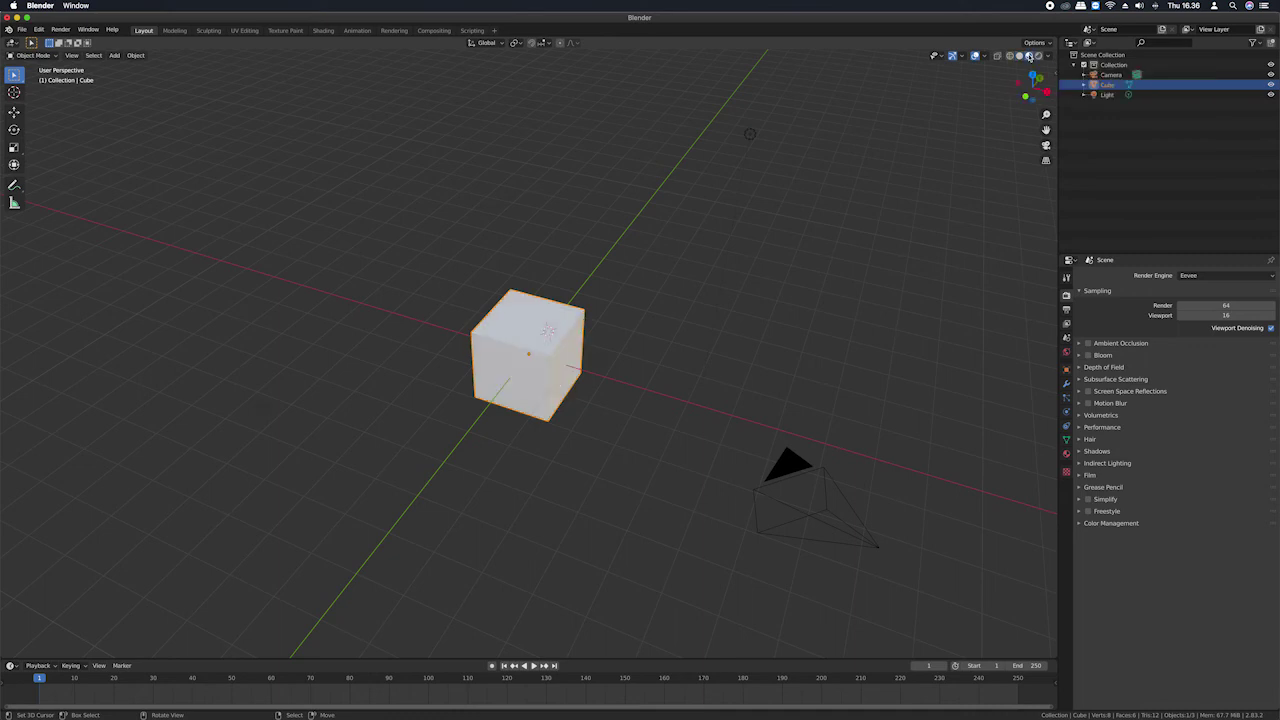
{"action": "left_click", "coordinate": [1019, 56]}
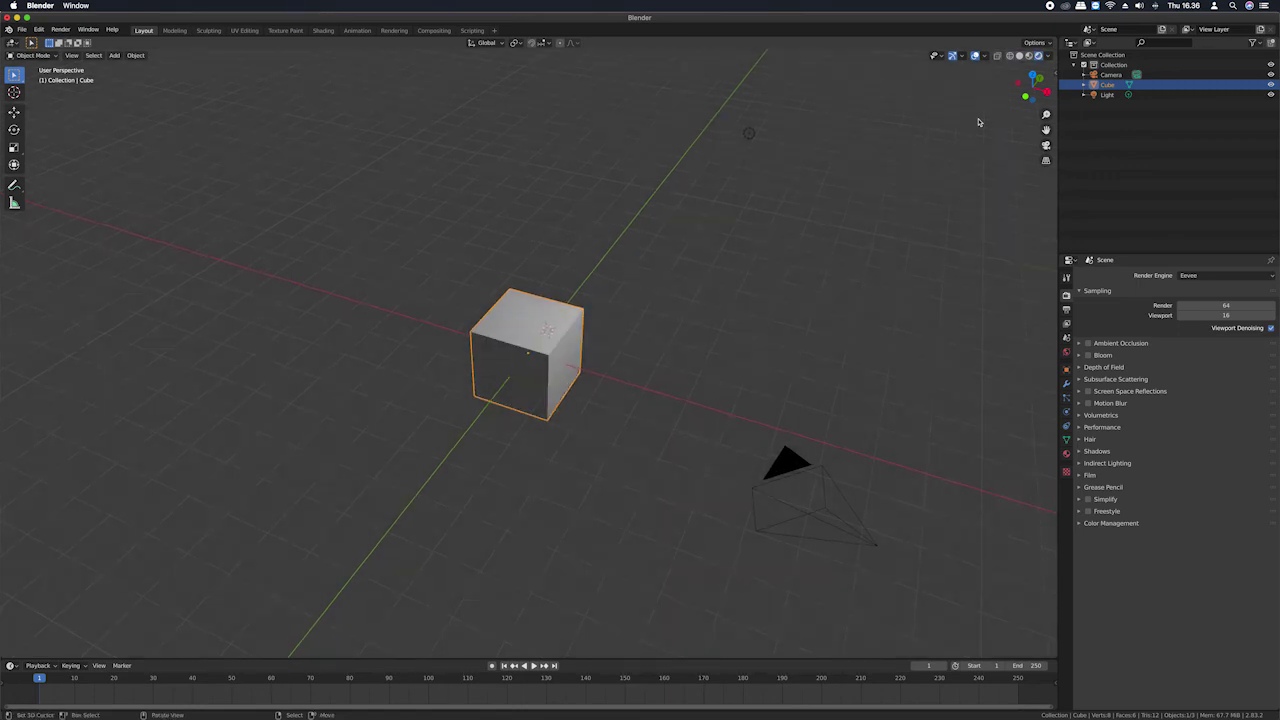
{"action": "key", "text": "alt+z"}
Toggle repeatedly between Material Preview and Solid shading with the Z pie menu, ending on Material Preview.
{"action": "key", "text": "z"}
{"action": "key", "text": "2"}
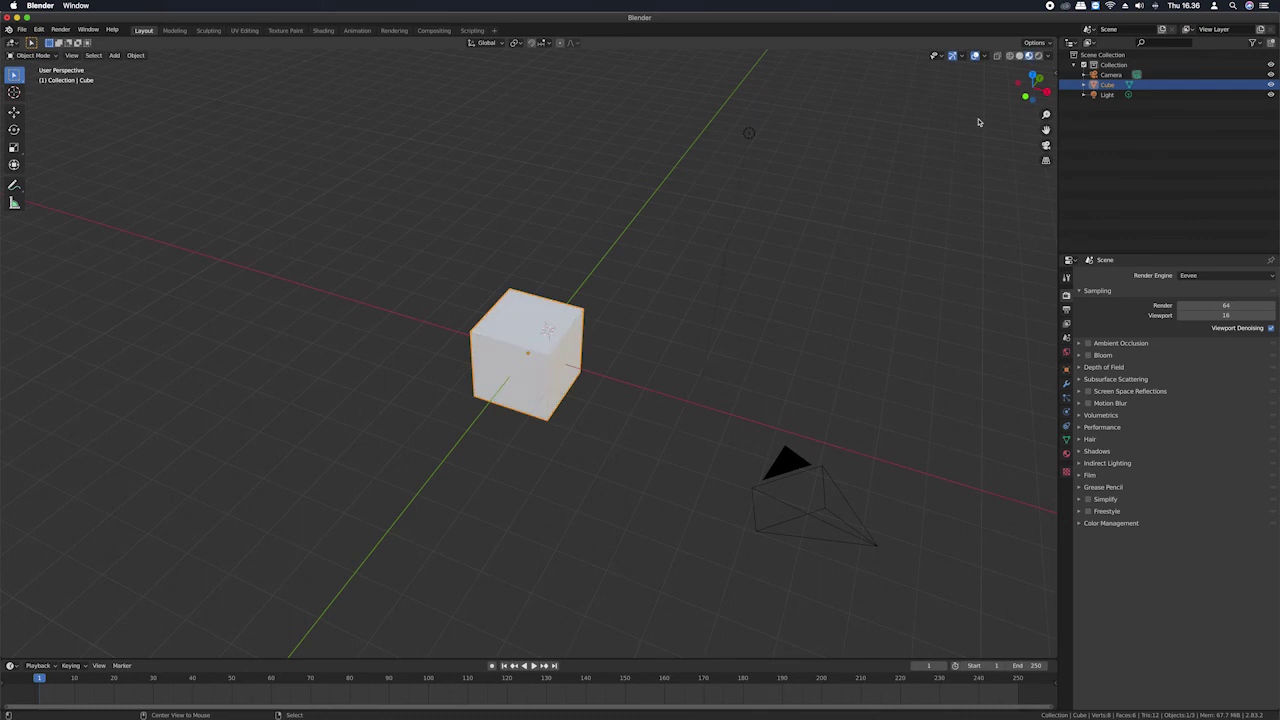
{"action": "key", "text": "z"}
{"action": "key", "text": "6"}
{"action": "key", "text": "z"}
{"action": "key", "text": "2"}
{"action": "key", "text": "z"}
{"action": "key", "text": "6"}
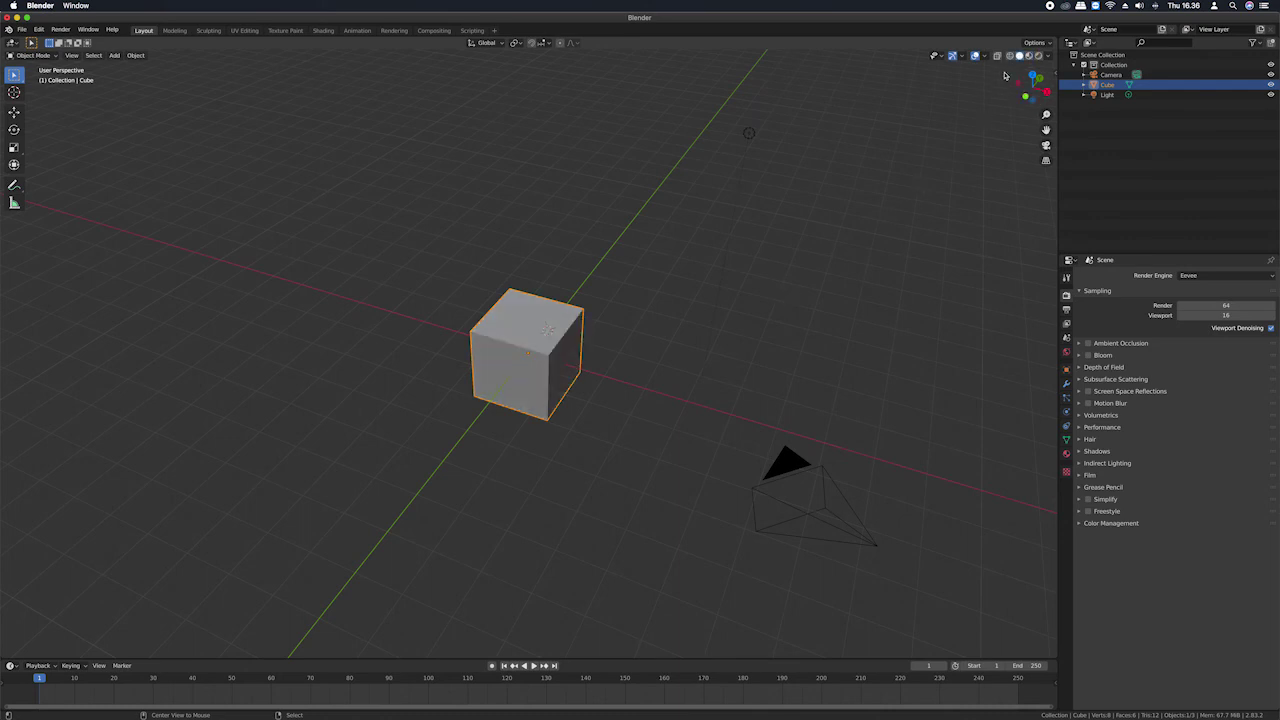
{"action": "left_click", "coordinate": [1029, 56]}
Flip between Solid and Material Preview shading a few more times, ending on Solid.
{"action": "key", "text": "z"}
{"action": "key", "text": "6"}
{"action": "key", "text": "z"}
{"action": "key", "text": "2"}
{"action": "key", "text": "z"}
{"action": "key", "text": "6"}
Orbit the viewport around the cube until the scene camera comes into view.
{"action": "scroll", "coordinate": [890, 201], "scroll_direction": "left", "scroll_amount": 3}
{"action": "scroll", "coordinate": [890, 201], "scroll_direction": "left", "scroll_amount": 3}
{"action": "scroll", "coordinate": [890, 201], "scroll_direction": "left", "scroll_amount": 3}
{"action": "scroll", "coordinate": [890, 201], "scroll_direction": "left", "scroll_amount": 3}
{"action": "scroll", "coordinate": [891, 201], "scroll_direction": "left", "scroll_amount": 3}
{"action": "scroll", "coordinate": [891, 201], "scroll_direction": "left", "scroll_amount": 3}
{"action": "scroll", "coordinate": [891, 201], "scroll_direction": "left", "scroll_amount": 2}
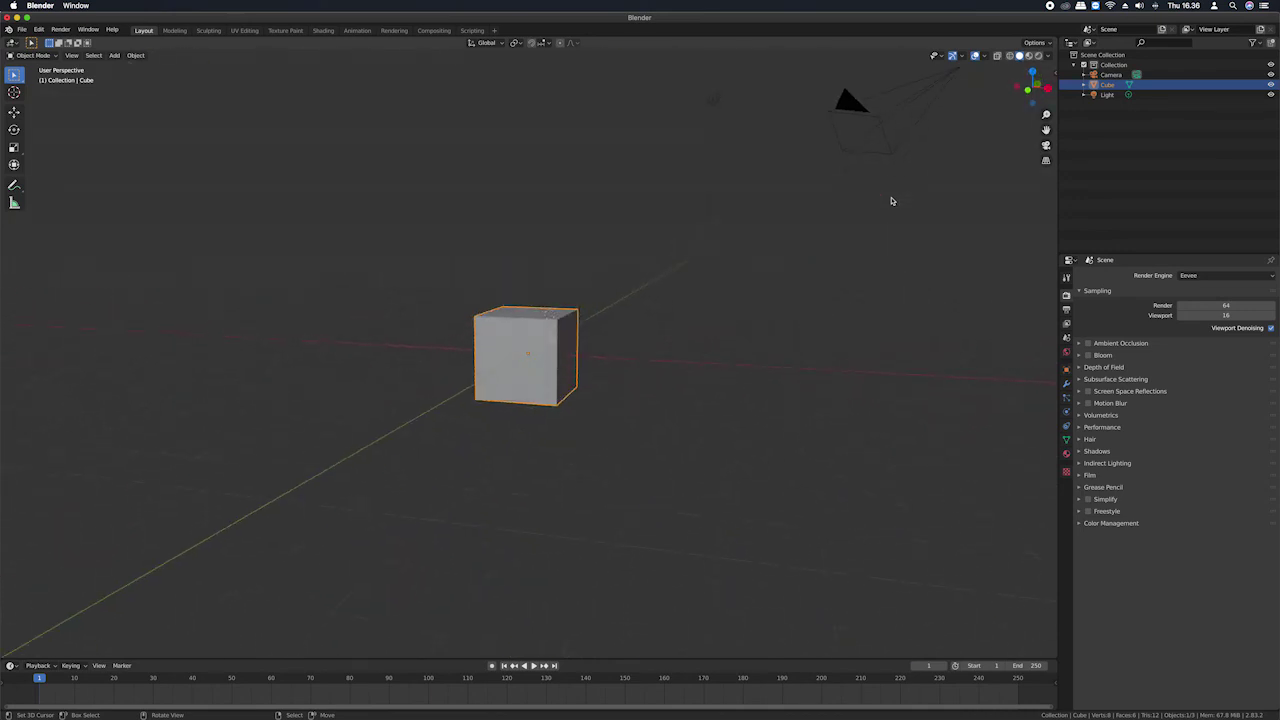
{"action": "scroll", "coordinate": [891, 201], "scroll_direction": "left", "scroll_amount": 3}
{"action": "scroll", "coordinate": [892, 201], "scroll_direction": "left", "scroll_amount": 3}
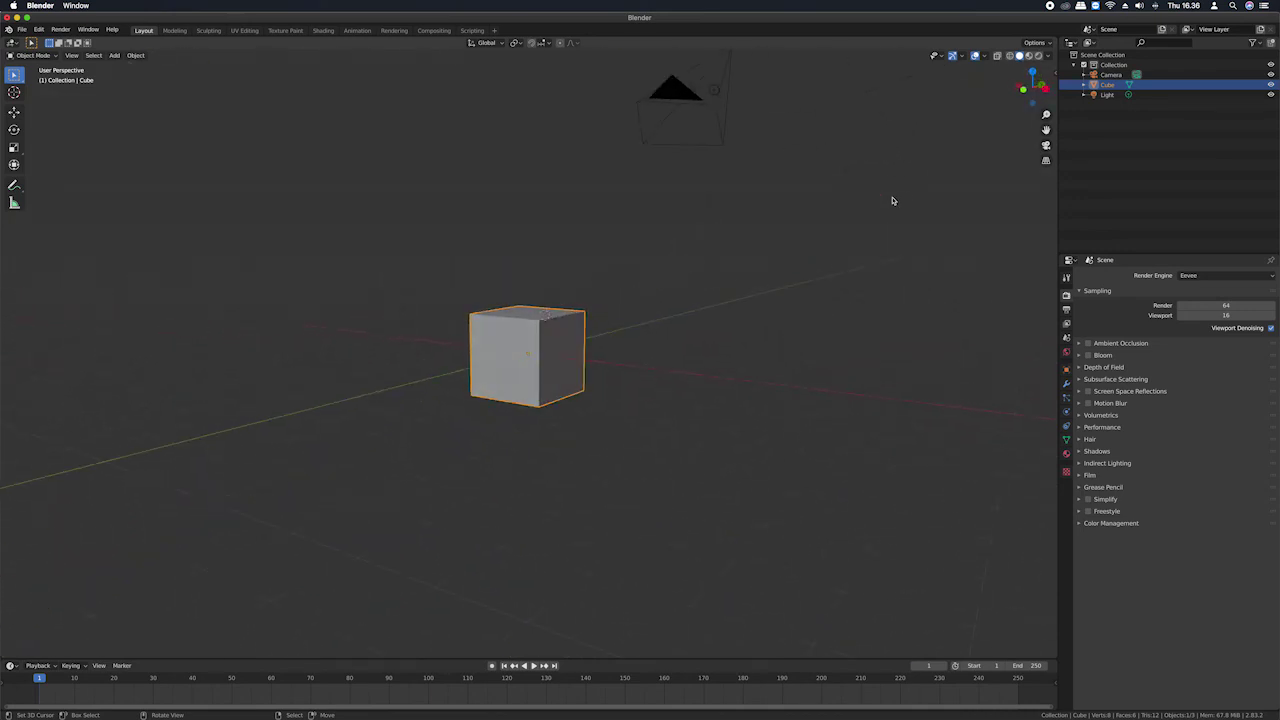